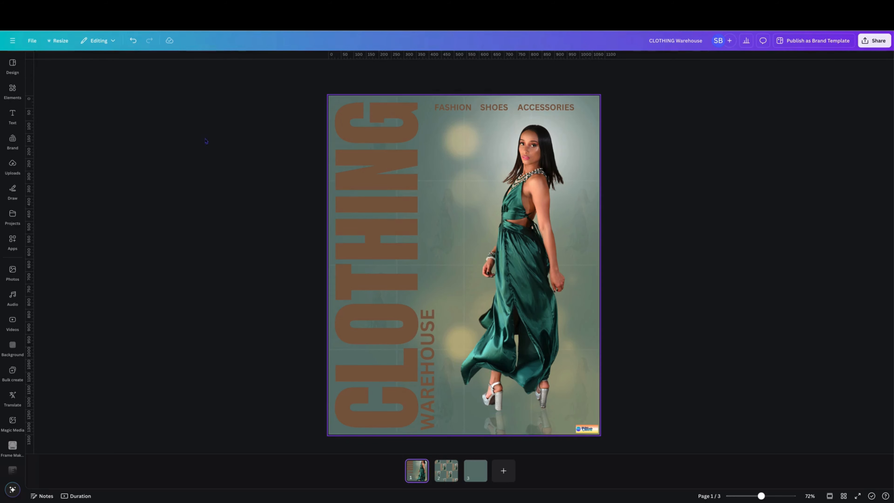
Step: Examine the details of the recently used green-dress photo and the background colour code of page 3
{"action": "left_click", "coordinate": [19, 94]}
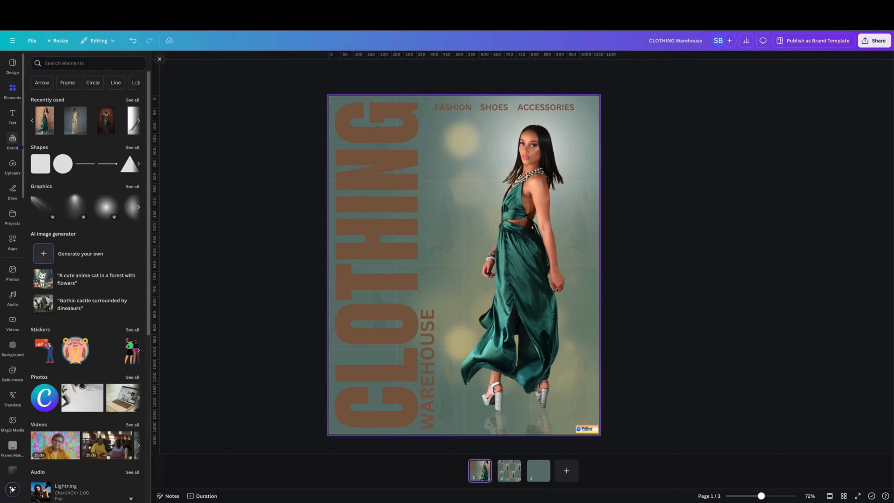
{"action": "left_click", "coordinate": [54, 113]}
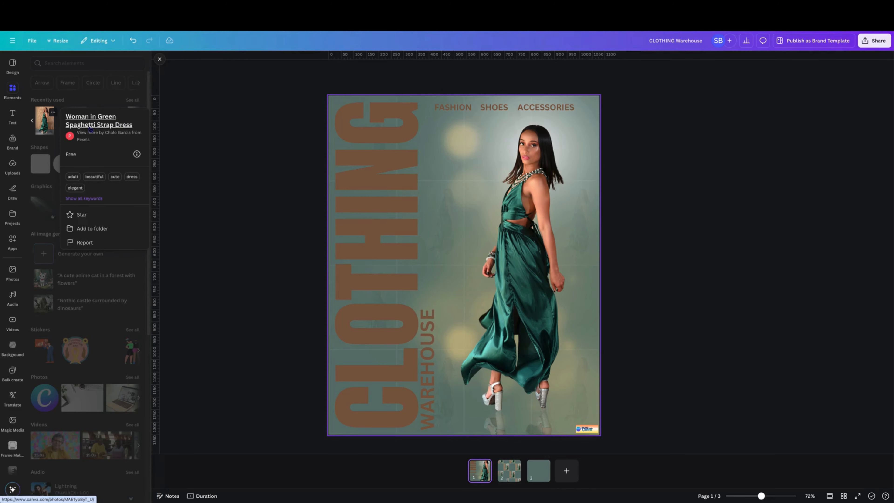
{"action": "left_click", "coordinate": [536, 477]}
{"action": "left_click", "coordinate": [444, 171]}
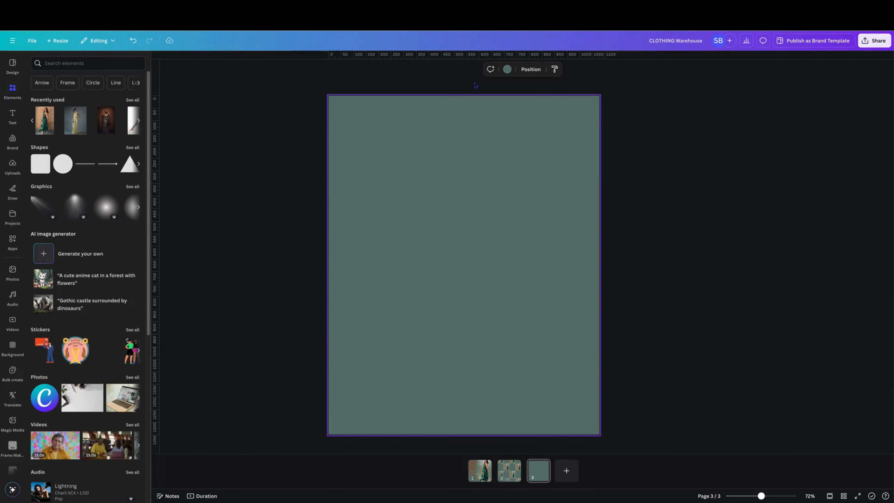
{"action": "left_click", "coordinate": [507, 69]}
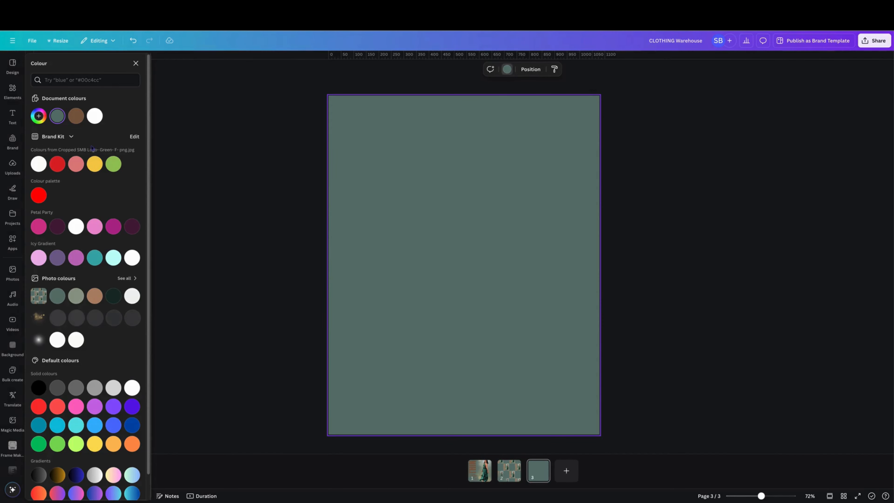
{"action": "left_click", "coordinate": [57, 117]}
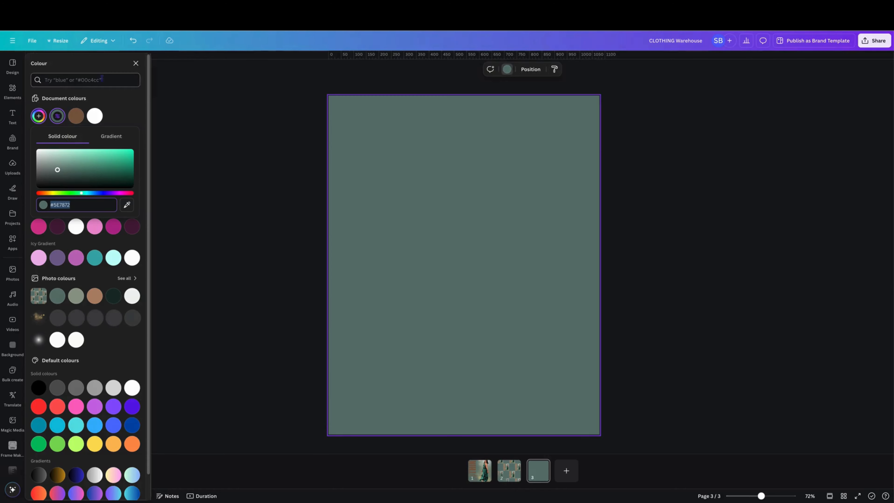
Step: Add the green-dress photo to page 3 with its background removed, and position the woman in the page's right half
{"action": "left_click", "coordinate": [13, 90]}
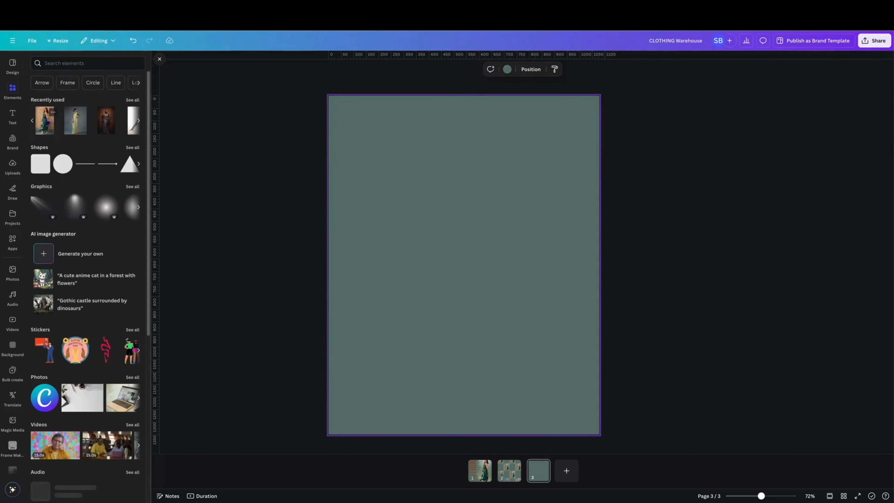
{"action": "left_click", "coordinate": [44, 120]}
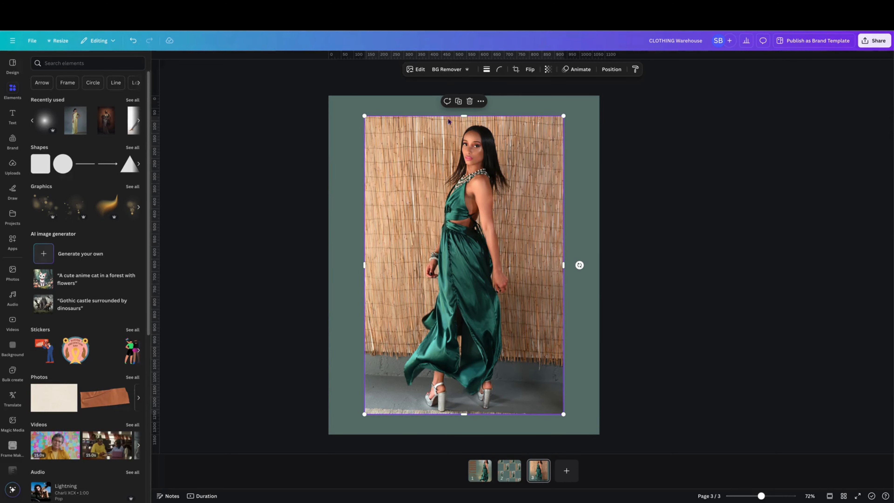
{"action": "left_click", "coordinate": [444, 70]}
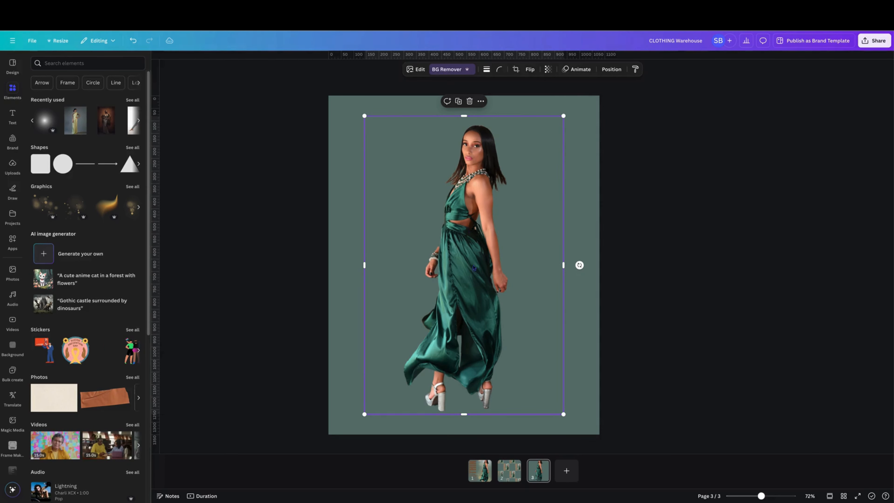
{"action": "left_click_drag", "start_coordinate": [456, 280], "coordinate": [518, 283]}
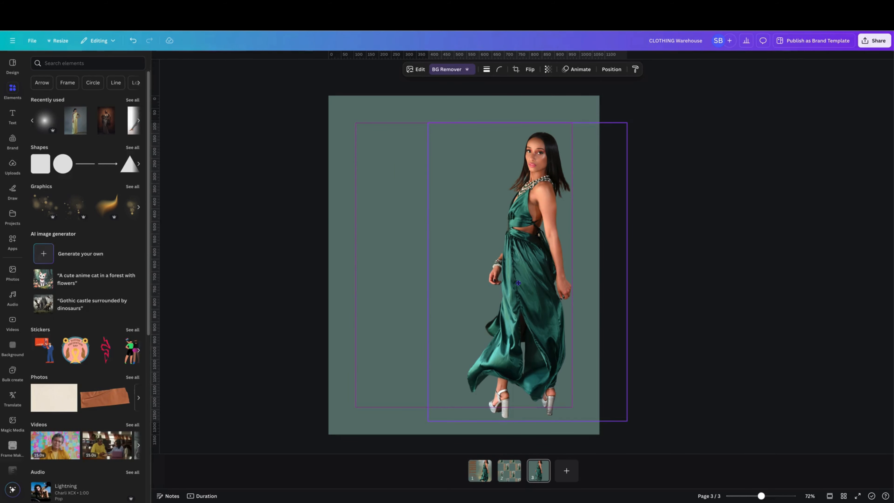
{"action": "left_click_drag", "start_coordinate": [518, 283], "coordinate": [518, 279]}
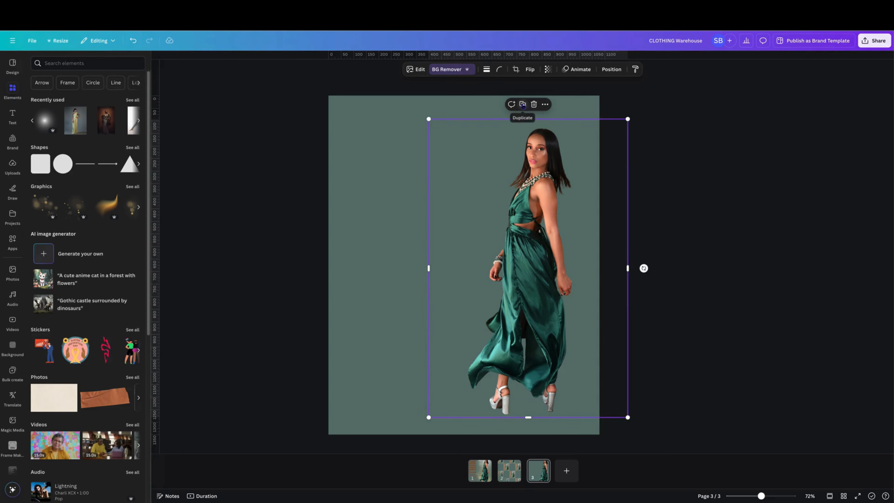
Step: Duplicate the woman cutout and flip the copy vertically
{"action": "left_click", "coordinate": [523, 105]}
{"action": "left_click_drag", "start_coordinate": [536, 174], "coordinate": [532, 169]}
{"action": "left_click", "coordinate": [530, 69]}
{"action": "left_click", "coordinate": [532, 101]}
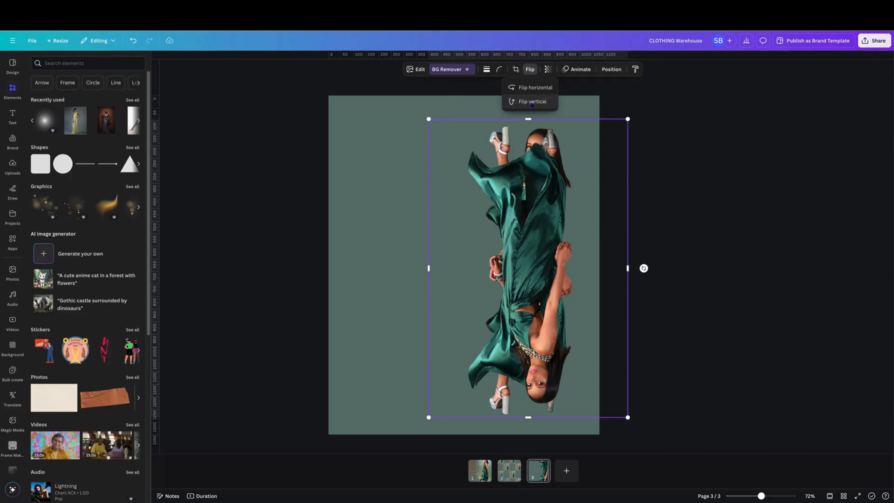
Step: Move and tilt the flipped copy beneath the woman's shoes as a floor reflection, and set its transparency to 20
{"action": "left_click_drag", "start_coordinate": [527, 256], "coordinate": [532, 450]}
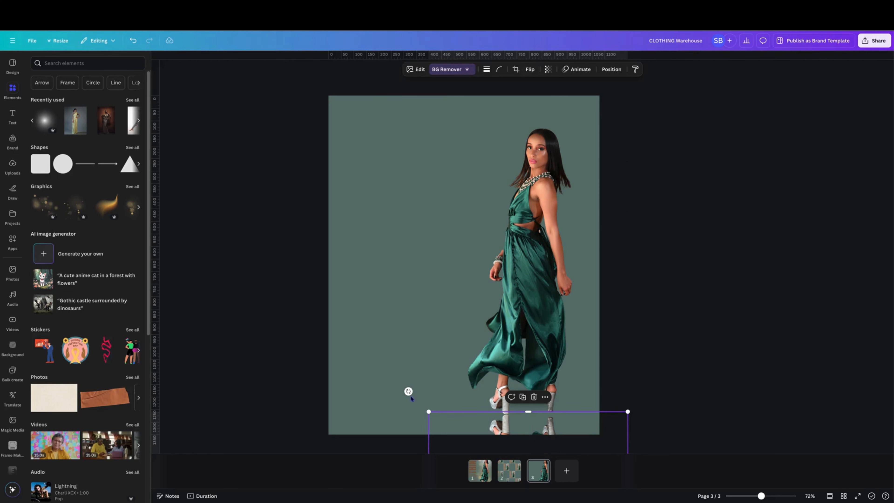
{"action": "left_click_drag", "start_coordinate": [408, 392], "coordinate": [399, 397]}
{"action": "left_click_drag", "start_coordinate": [518, 433], "coordinate": [527, 435]}
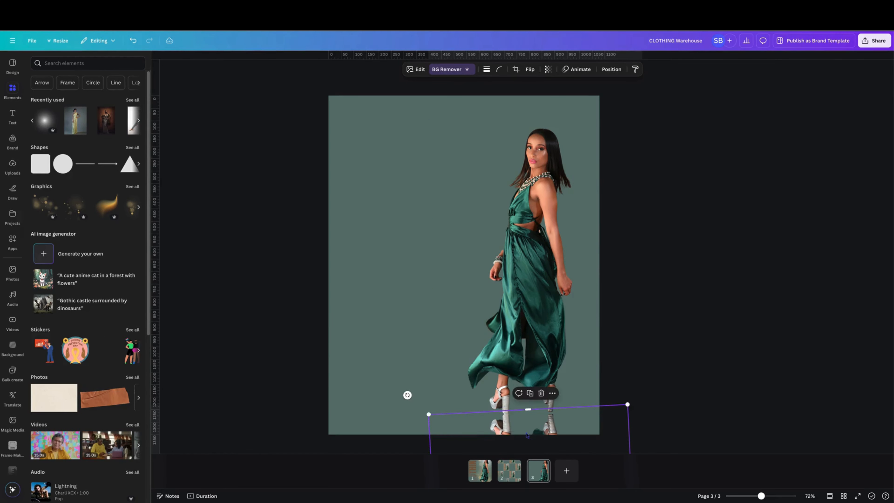
{"action": "left_click_drag", "start_coordinate": [406, 395], "coordinate": [404, 397]}
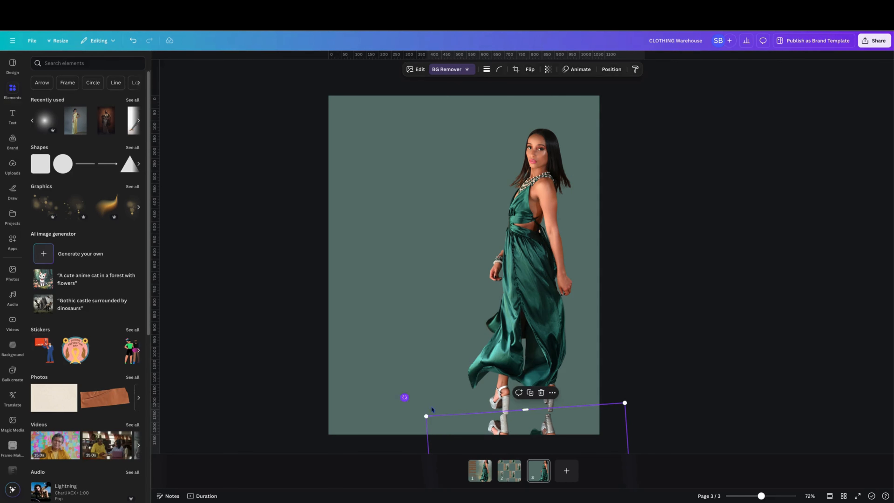
{"action": "left_click_drag", "start_coordinate": [523, 437], "coordinate": [526, 435]}
{"action": "left_click_drag", "start_coordinate": [407, 397], "coordinate": [401, 403]}
{"action": "left_click_drag", "start_coordinate": [521, 429], "coordinate": [524, 428]}
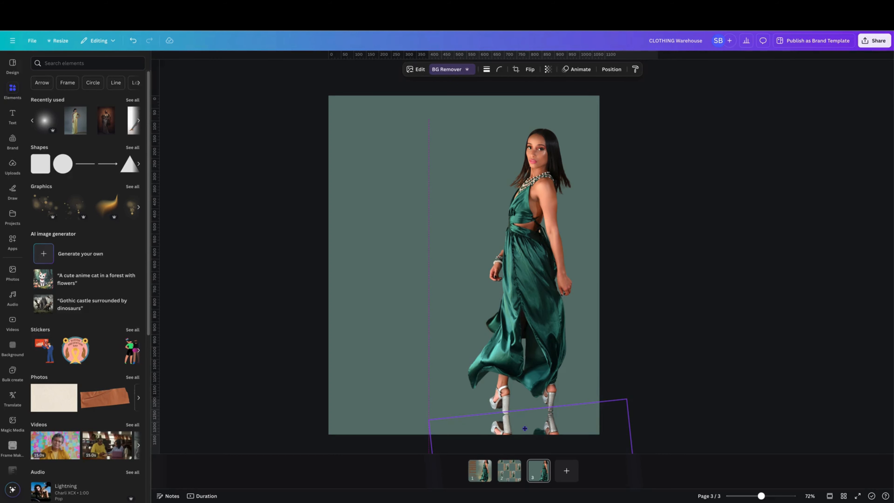
{"action": "left_click_drag", "start_coordinate": [524, 428], "coordinate": [524, 428]}
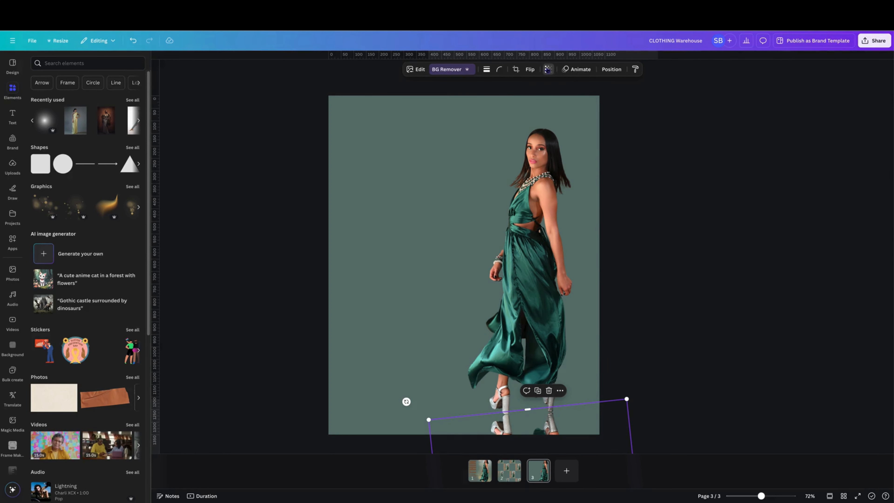
{"action": "left_click", "coordinate": [547, 69]}
{"action": "left_click_drag", "start_coordinate": [566, 98], "coordinate": [525, 115]}
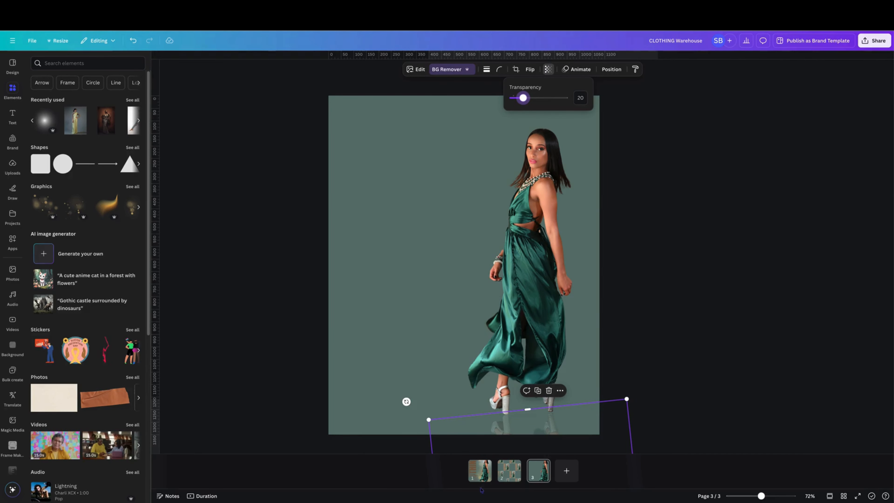
Step: Examine the text colour code of the vertical CLOTHING title on page 1
{"action": "left_click", "coordinate": [479, 469]}
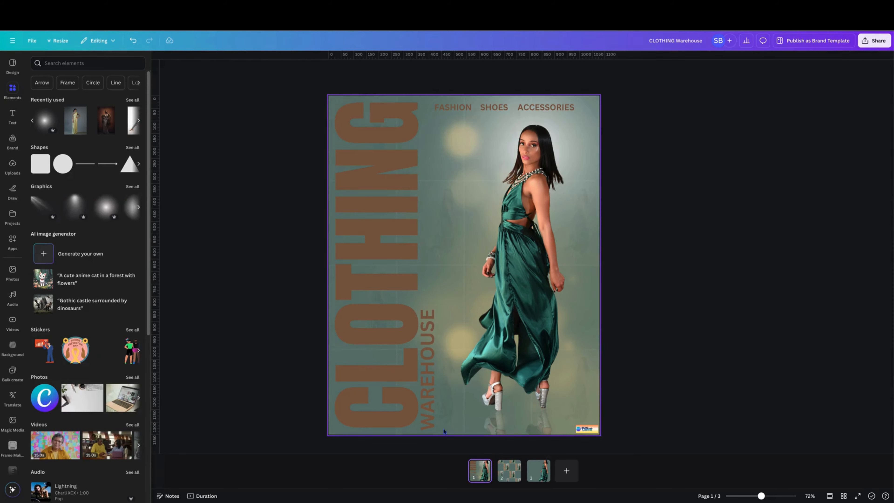
{"action": "left_click", "coordinate": [380, 212]}
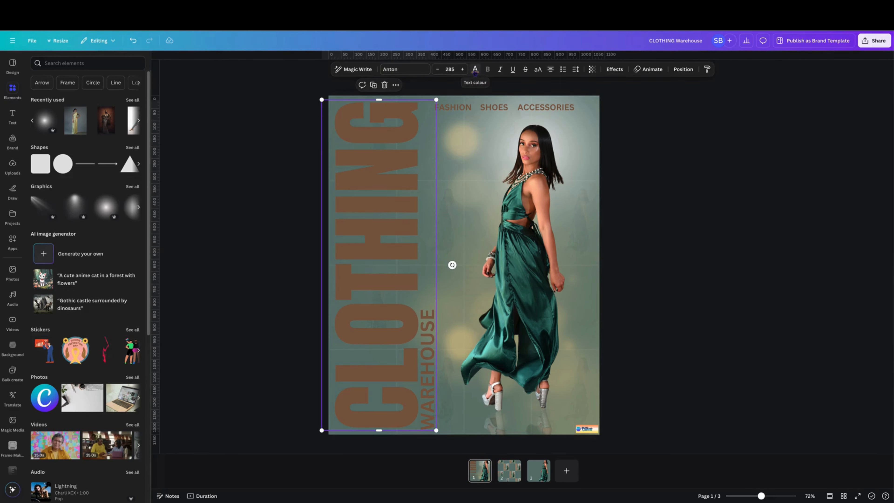
{"action": "left_click", "coordinate": [474, 70]}
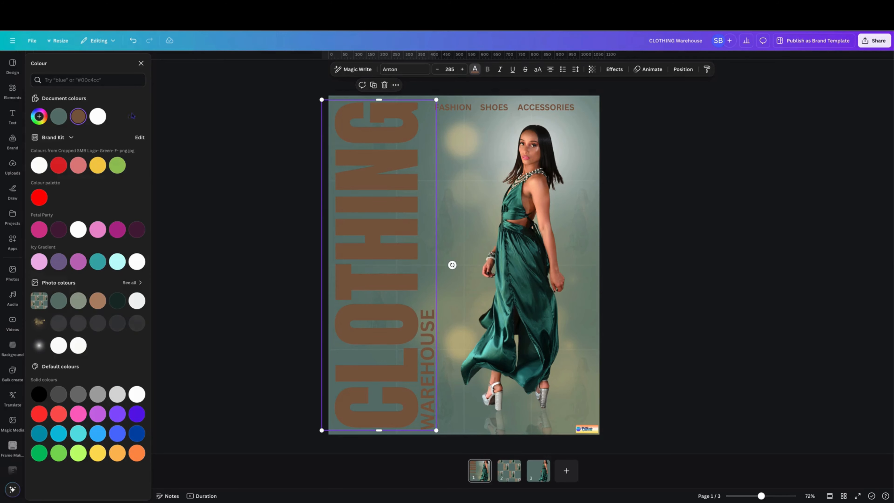
{"action": "left_click", "coordinate": [78, 116]}
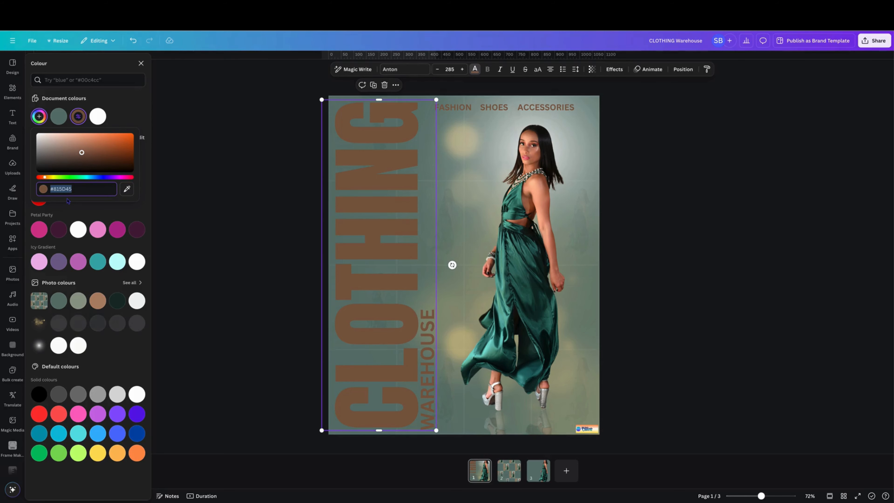
{"action": "left_click", "coordinate": [370, 174]}
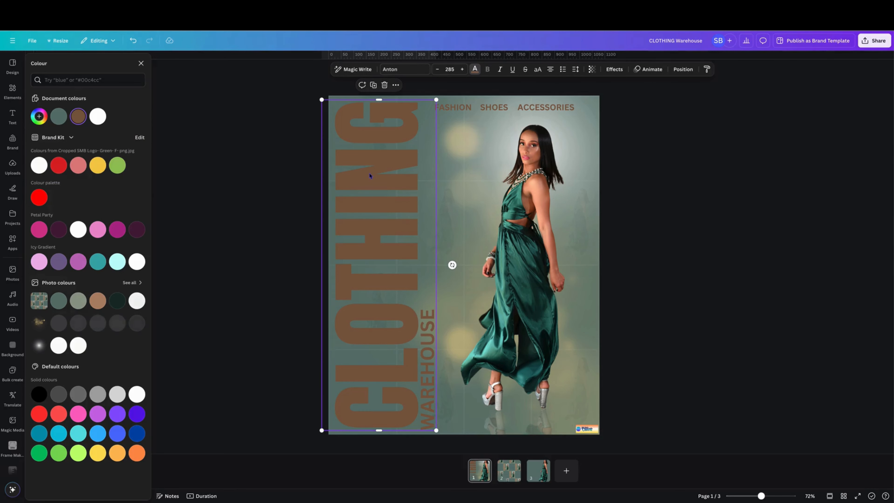
Step: Copy the vertical CLOTHING title from page 1 and paste it onto page 3
{"action": "left_click", "coordinate": [370, 173]}
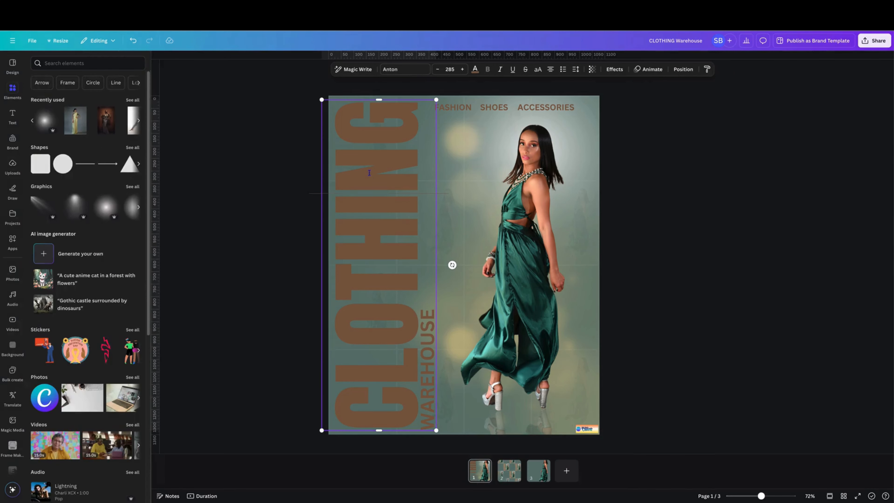
{"action": "right_click", "coordinate": [383, 165]}
{"action": "left_click", "coordinate": [404, 174]}
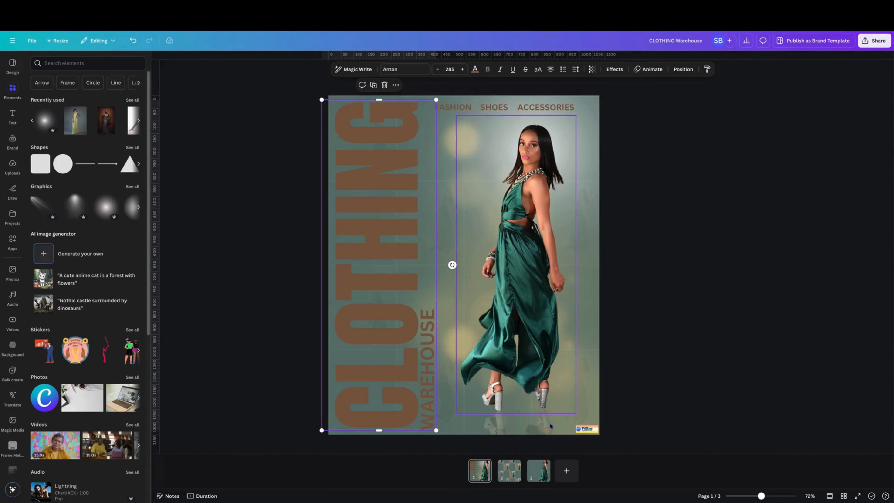
{"action": "left_click", "coordinate": [538, 471]}
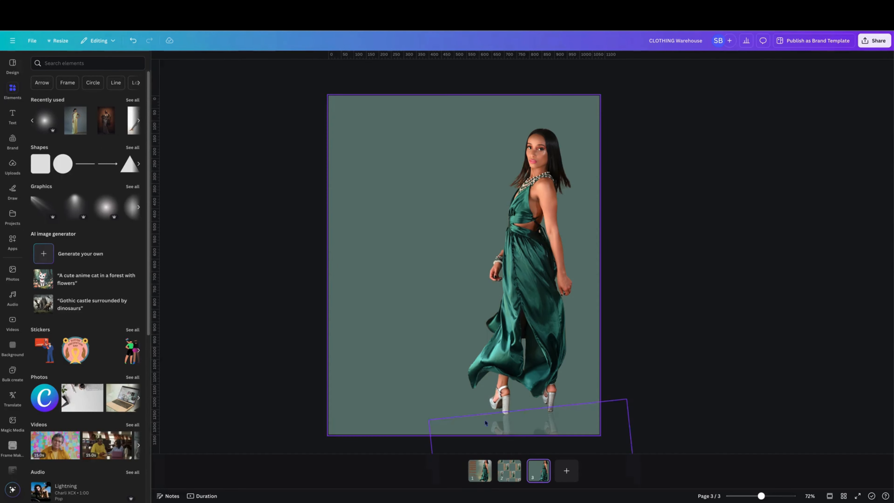
{"action": "right_click", "coordinate": [342, 384]}
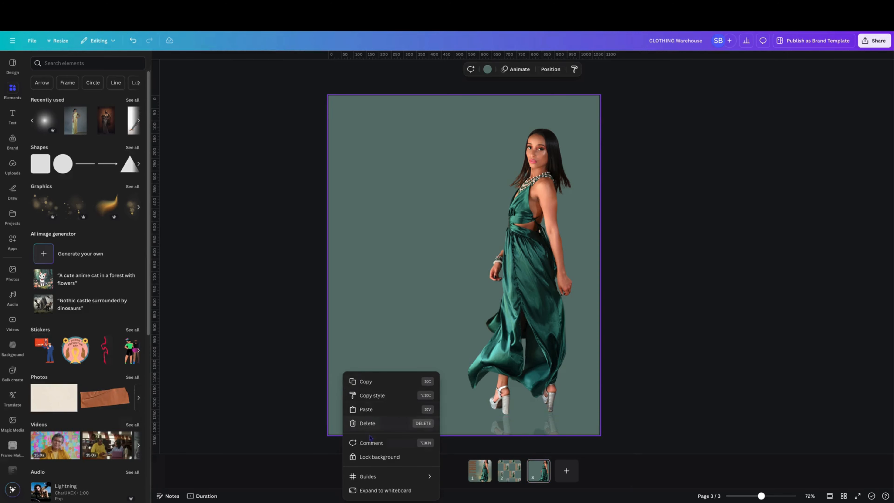
{"action": "left_click", "coordinate": [370, 409]}
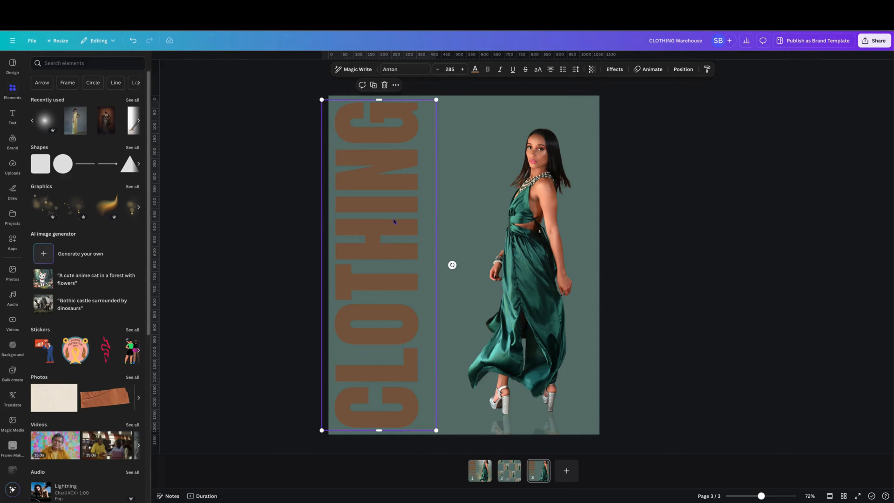
Step: Copy the vertical WAREHOUSE text from page 1 and paste it beside the CLOTHING title on page 3
{"action": "left_click", "coordinate": [481, 470]}
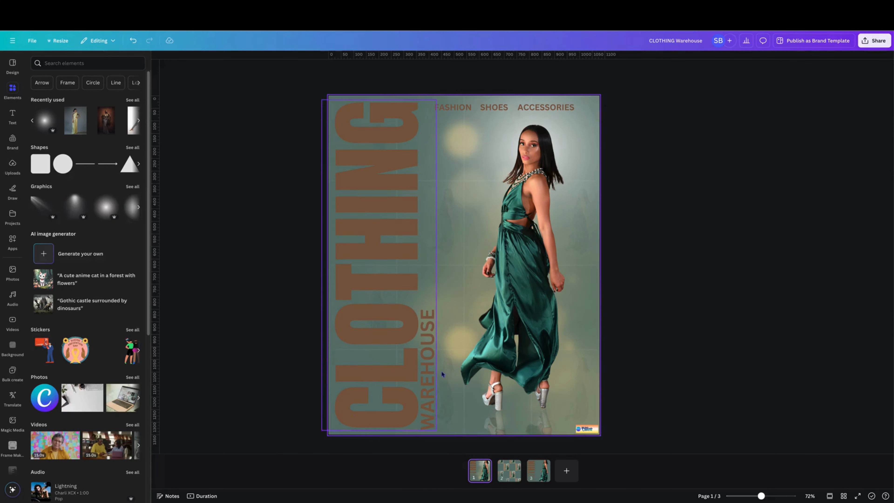
{"action": "left_click", "coordinate": [431, 371]}
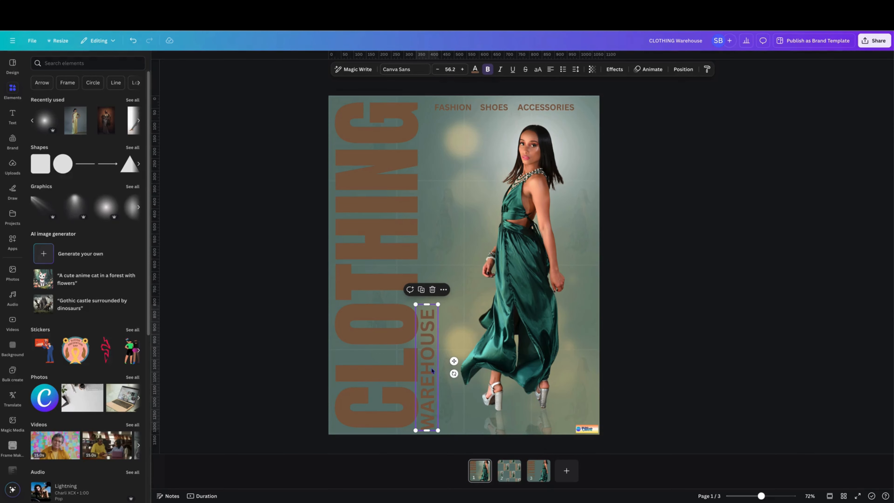
{"action": "right_click", "coordinate": [429, 332]}
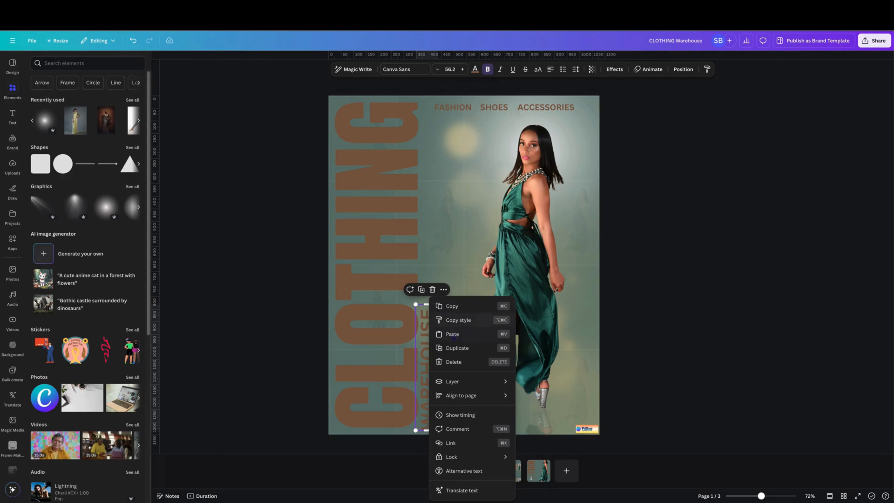
{"action": "left_click", "coordinate": [457, 306]}
{"action": "left_click", "coordinate": [538, 470]}
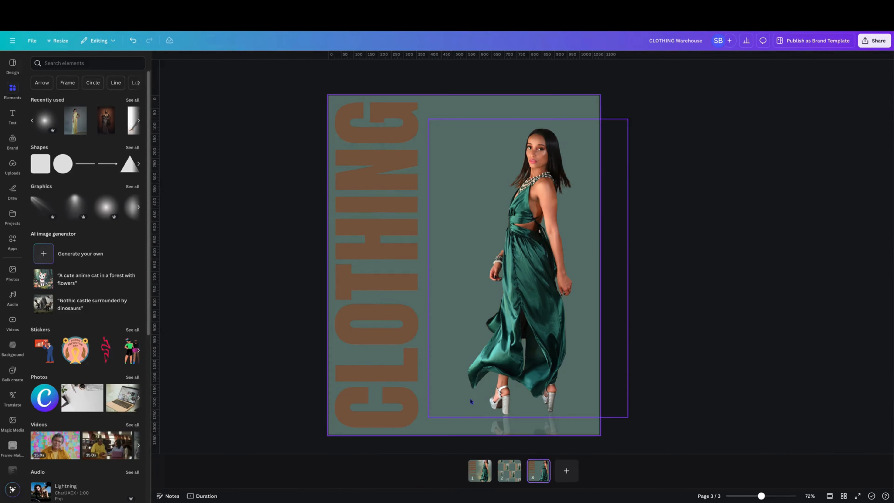
{"action": "left_click", "coordinate": [430, 434]}
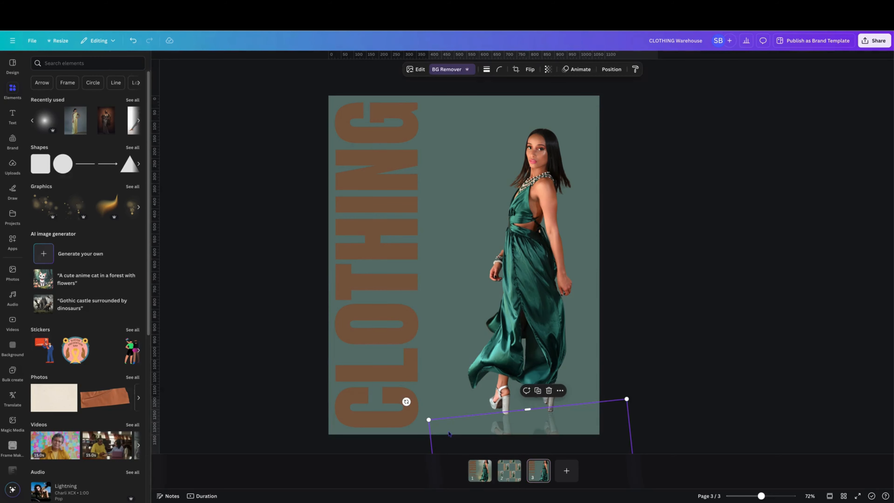
{"action": "right_click", "coordinate": [449, 435]}
{"action": "left_click", "coordinate": [472, 306]}
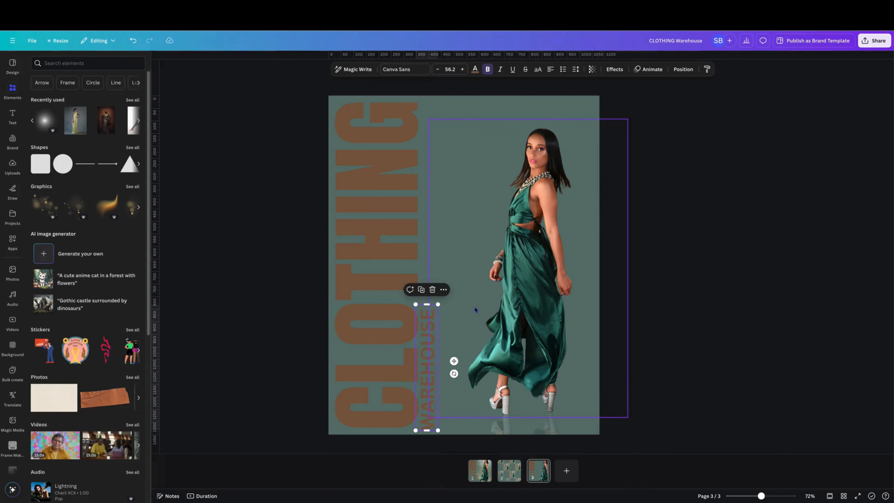
Step: Examine the text colour code of the FASHION, SHOES and ACCESSORIES labels on page 1
{"action": "left_click", "coordinate": [481, 472]}
{"action": "left_click", "coordinate": [445, 110]}
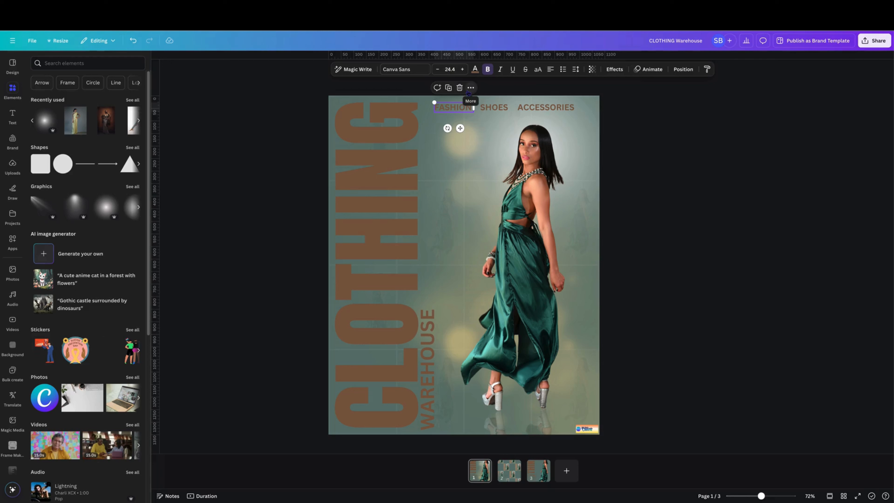
{"action": "left_click", "coordinate": [494, 107], "text": "shift"}
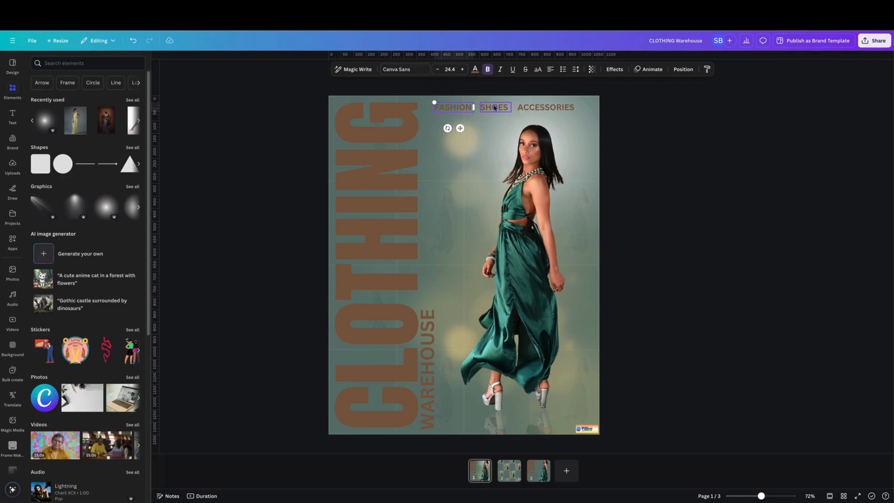
{"action": "left_click", "coordinate": [561, 109], "text": "shift"}
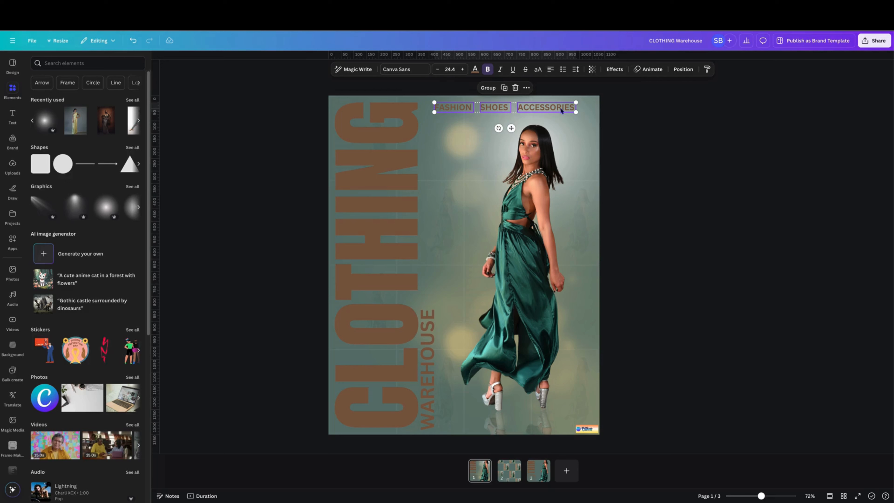
{"action": "left_click", "coordinate": [475, 69]}
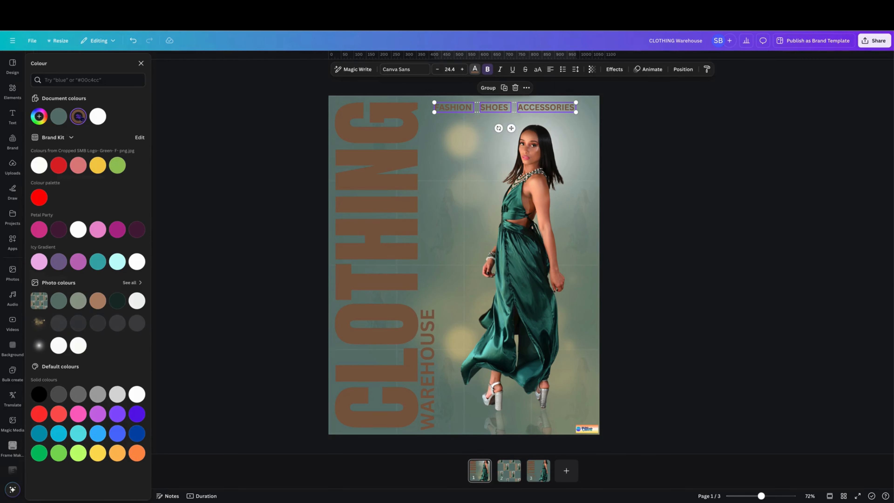
{"action": "left_click", "coordinate": [78, 116]}
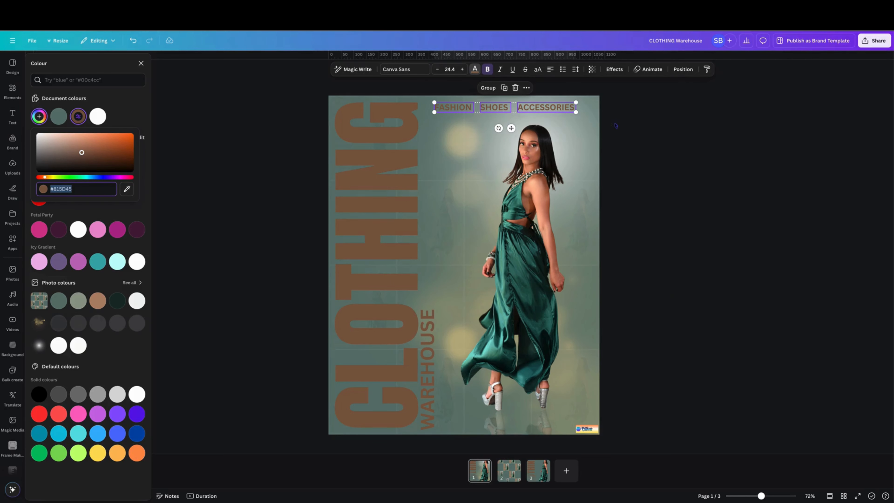
{"action": "right_click", "coordinate": [533, 109]}
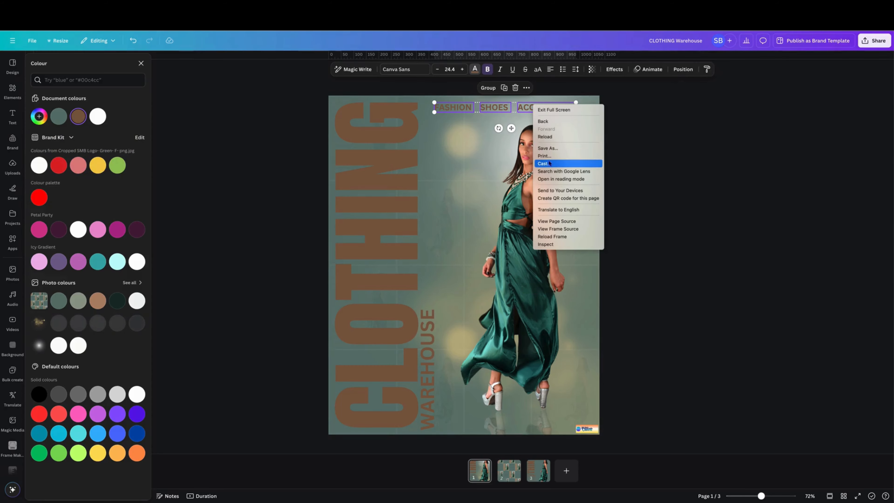
{"action": "left_click", "coordinate": [489, 112]}
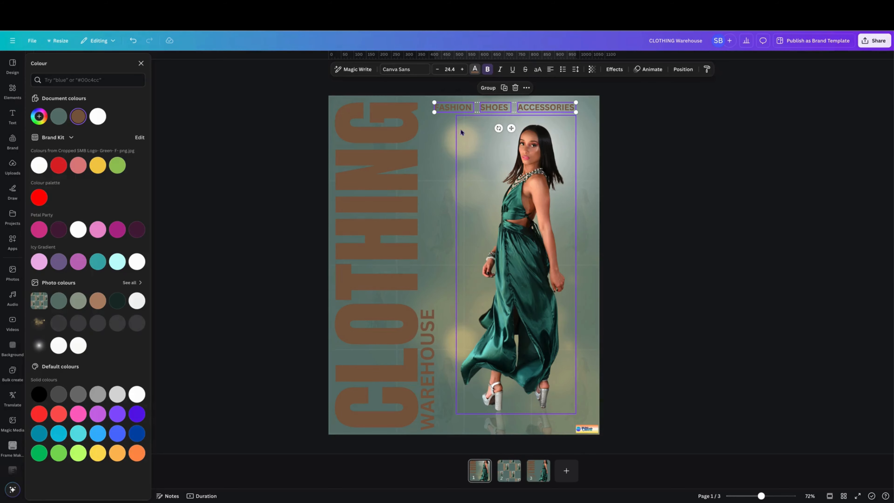
{"action": "left_click", "coordinate": [461, 130]}
Step: Copy the FASHION, SHOES and ACCESSORIES labels together from page 1 and paste them onto page 3
{"action": "left_click", "coordinate": [454, 108]}
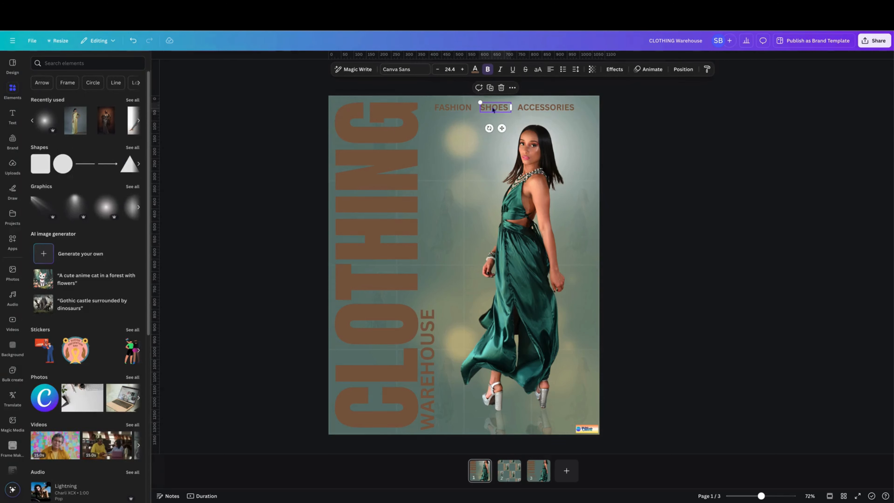
{"action": "left_click", "coordinate": [493, 108], "text": "shift"}
{"action": "left_click", "coordinate": [540, 108], "text": "shift"}
{"action": "right_click", "coordinate": [540, 108]}
{"action": "left_click", "coordinate": [564, 115]}
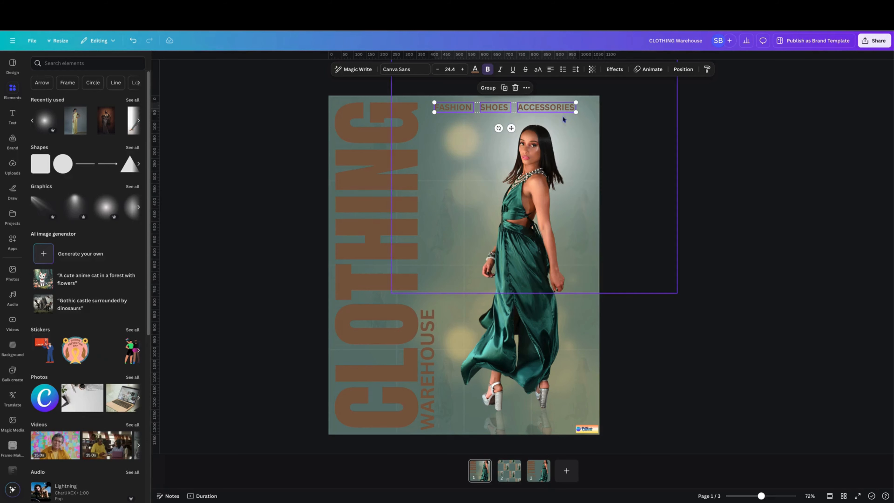
{"action": "left_click", "coordinate": [539, 473]}
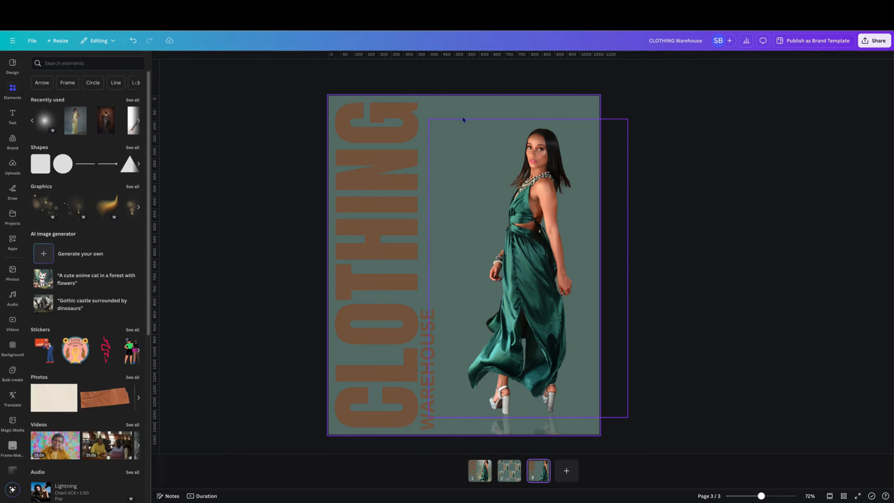
{"action": "right_click", "coordinate": [455, 107]}
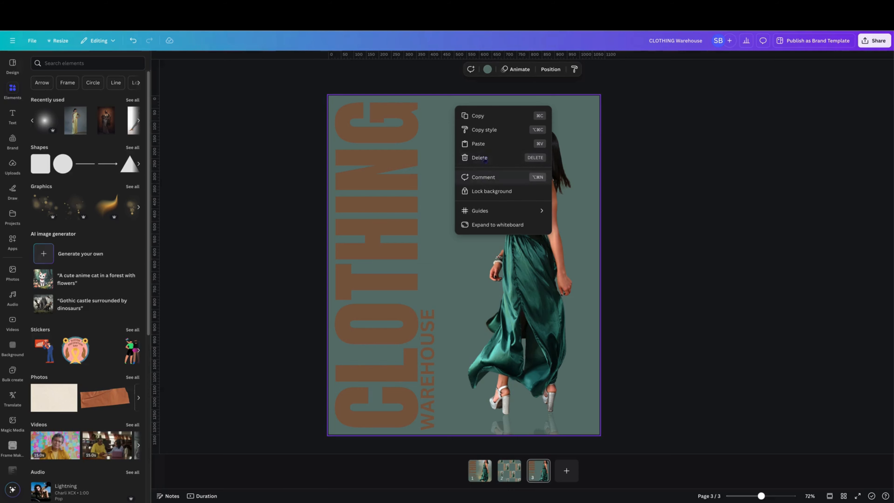
{"action": "left_click", "coordinate": [483, 145]}
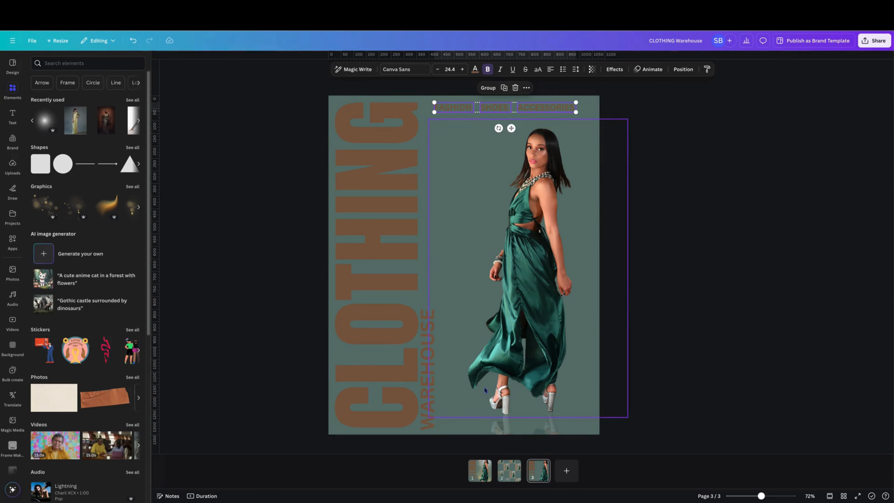
Step: Examine the name and keywords of the recently used white light graphic
{"action": "left_click", "coordinate": [476, 472]}
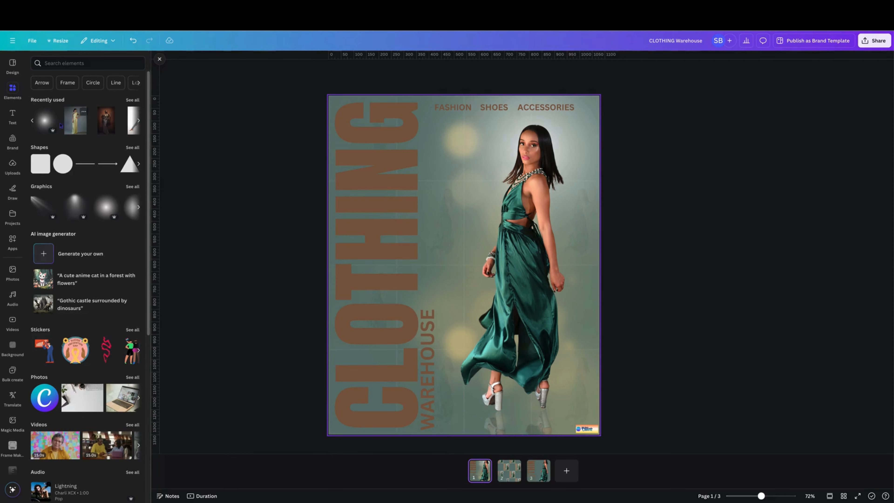
{"action": "left_click", "coordinate": [53, 113]}
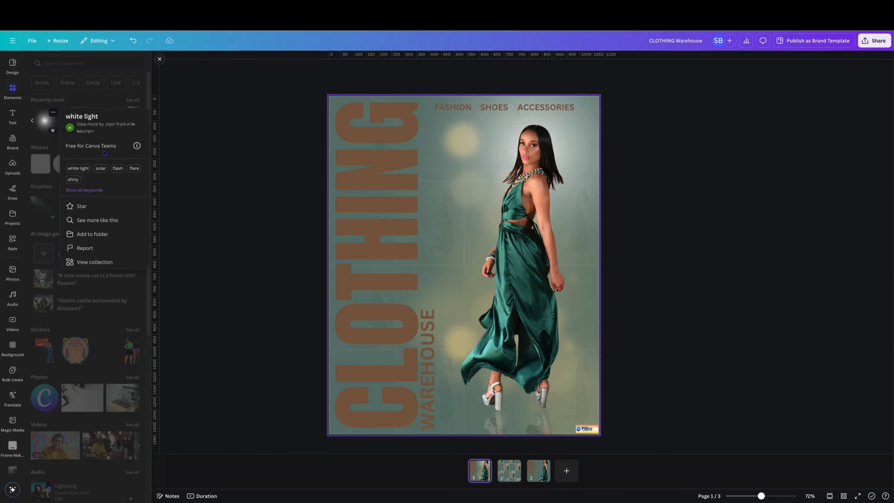
{"action": "left_click", "coordinate": [43, 121]}
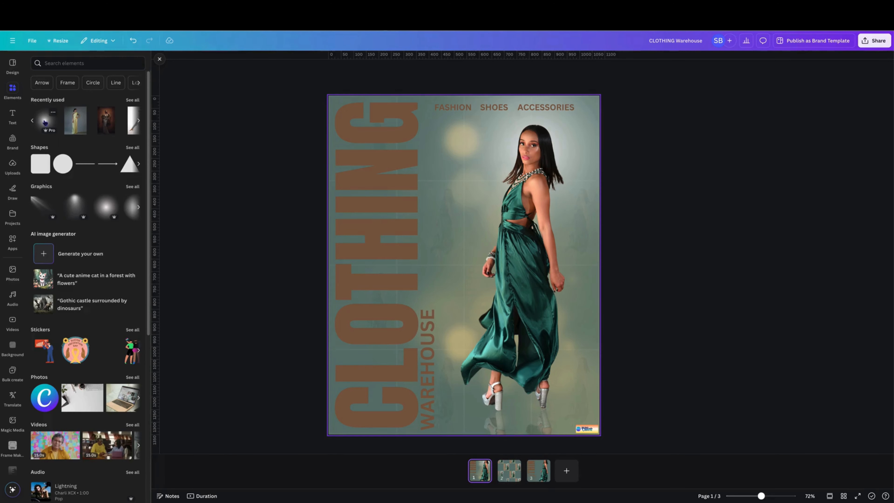
{"action": "left_click", "coordinate": [45, 122]}
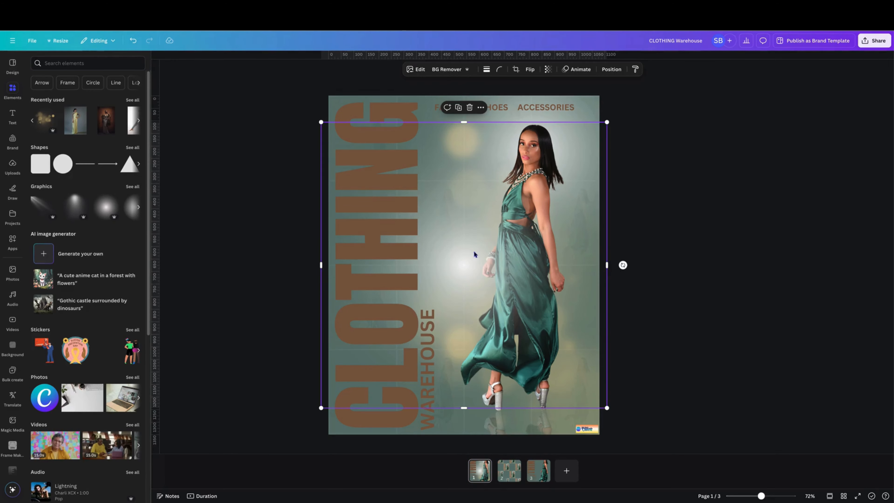
{"action": "left_click_drag", "start_coordinate": [474, 254], "coordinate": [532, 166]}
{"action": "right_click", "coordinate": [532, 164]}
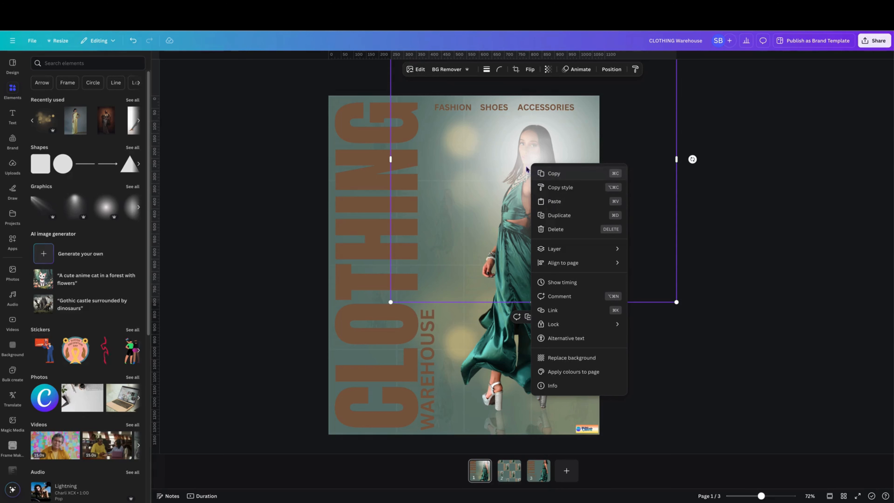
{"action": "left_click", "coordinate": [482, 180]}
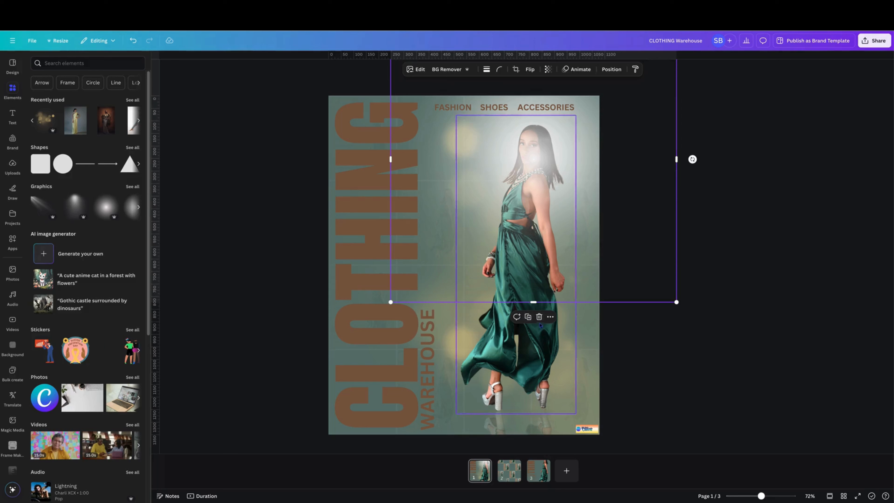
{"action": "left_click", "coordinate": [539, 317]}
Step: Add the white light graphic to page 3 and place it over the woman's upper body
{"action": "left_click", "coordinate": [539, 470]}
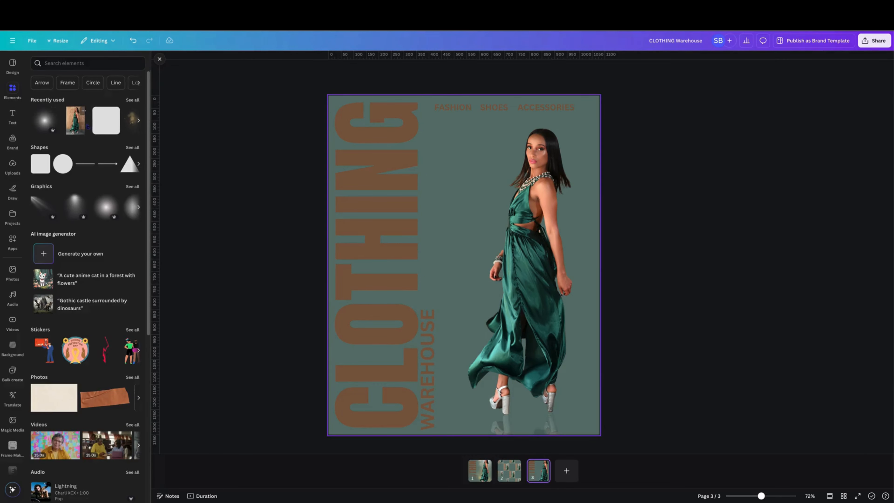
{"action": "left_click", "coordinate": [45, 120]}
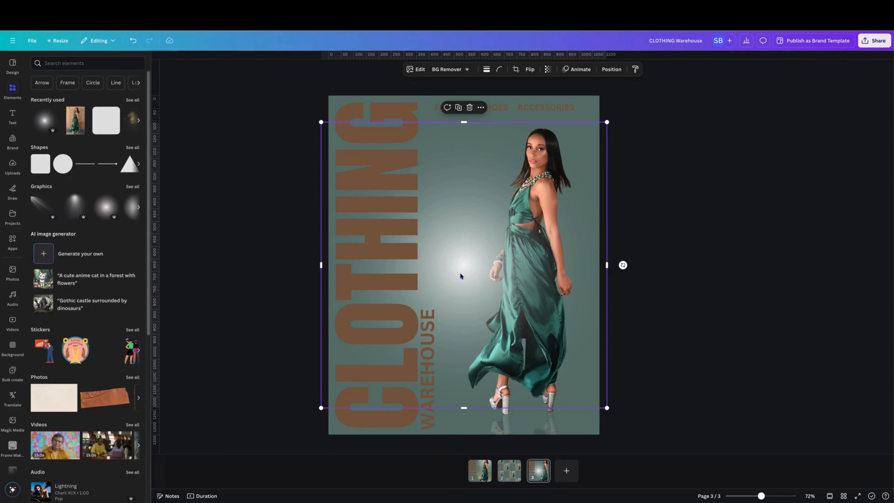
{"action": "left_click_drag", "start_coordinate": [460, 267], "coordinate": [537, 183]}
Step: Reorder the white light layer to sit directly beneath the woman cutout, and shift the glow slightly up behind her head and shoulders
{"action": "right_click", "coordinate": [543, 175]}
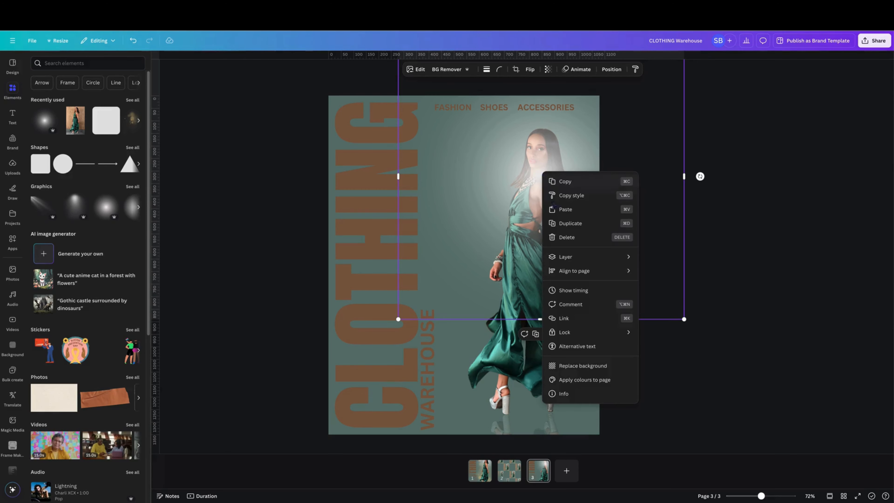
{"action": "mouse_move", "coordinate": [584, 257]}
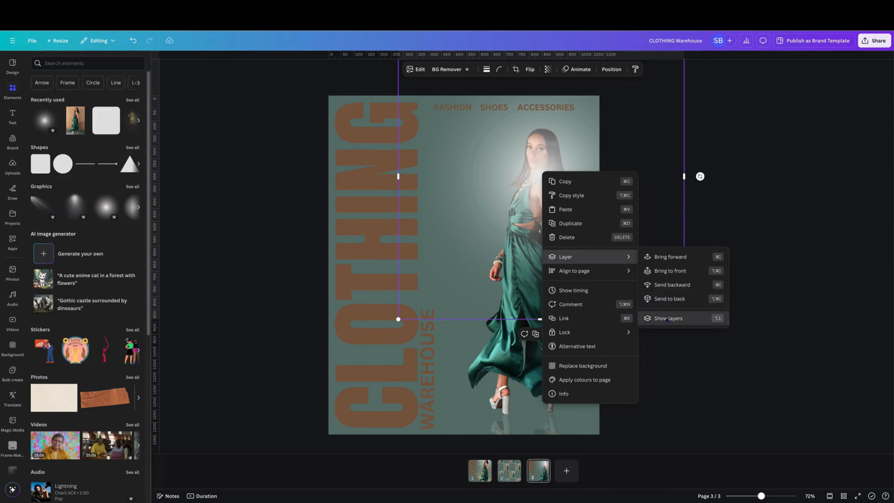
{"action": "left_click", "coordinate": [664, 318]}
{"action": "left_click_drag", "start_coordinate": [88, 235], "coordinate": [89, 281]}
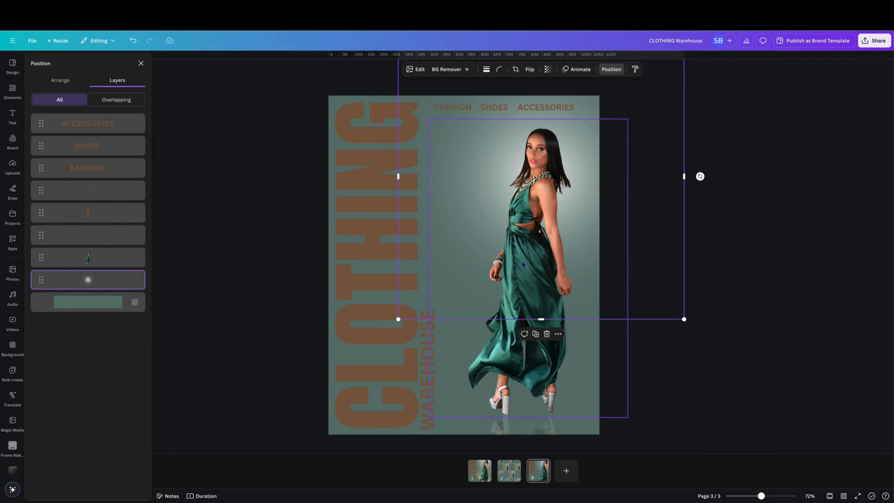
{"action": "mouse_move", "coordinate": [645, 239]}
{"action": "left_mouse_down"}
{"action": "mouse_move", "coordinate": [629, 216]}
{"action": "mouse_move", "coordinate": [641, 233]}
{"action": "left_mouse_up"}
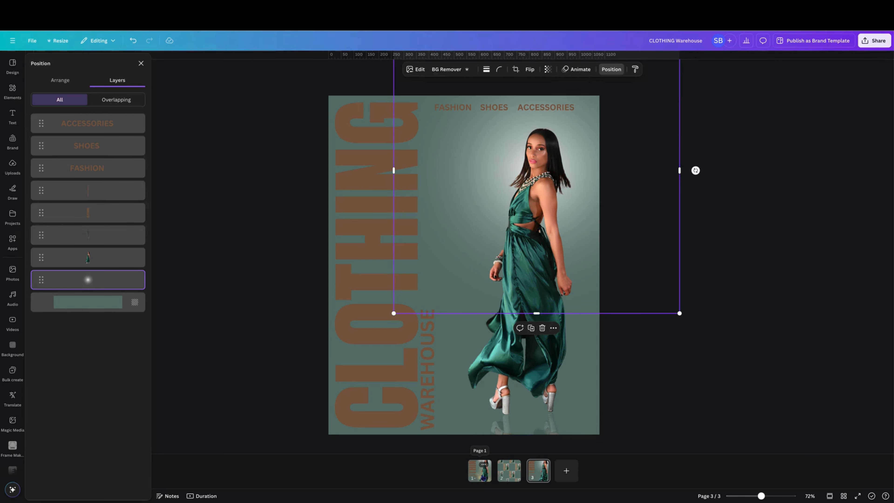
Step: Locate the bokeh layer on page 1 and examine the details of the recently used Blurred Bokeh Effect graphic
{"action": "left_click", "coordinate": [489, 478]}
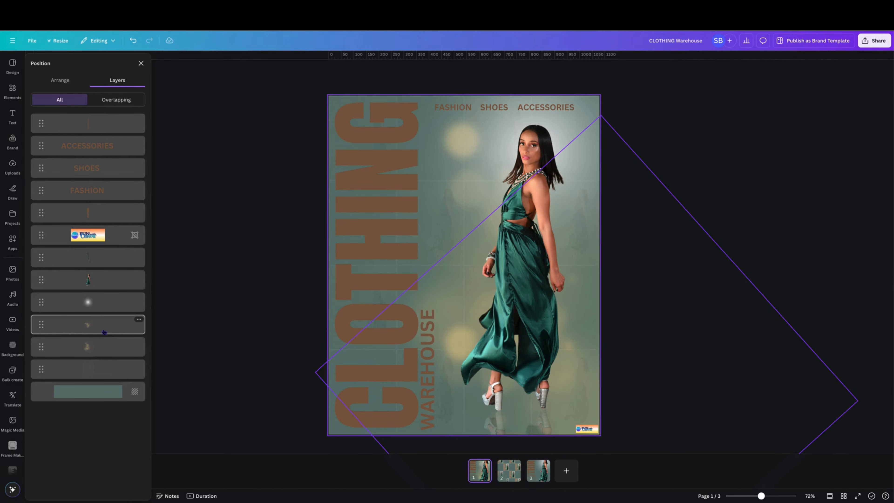
{"action": "left_click", "coordinate": [139, 320]}
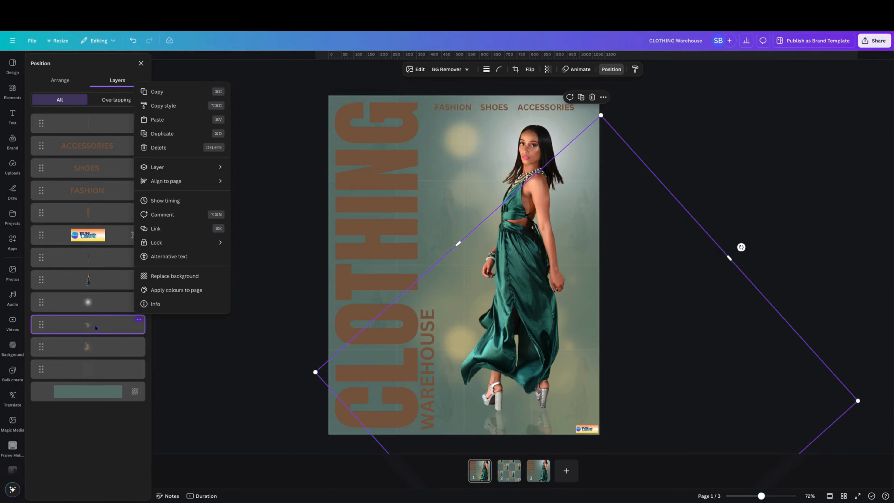
{"action": "left_click", "coordinate": [10, 81]}
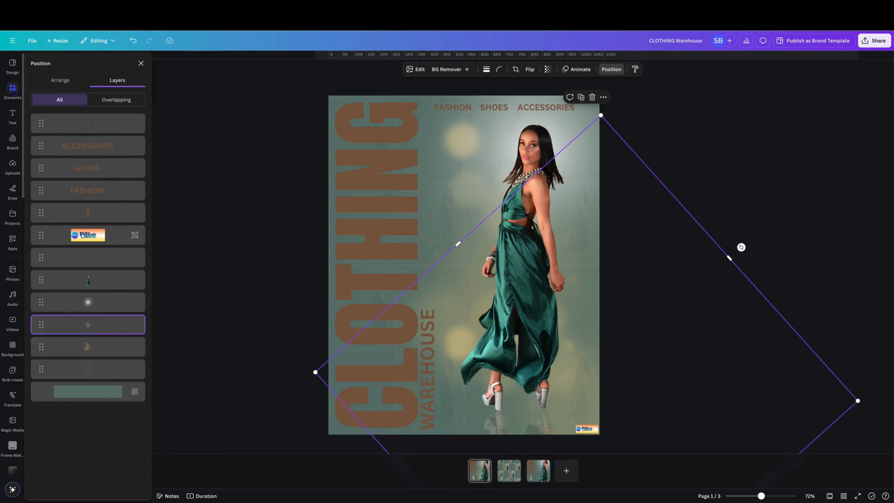
{"action": "left_click", "coordinate": [12, 89]}
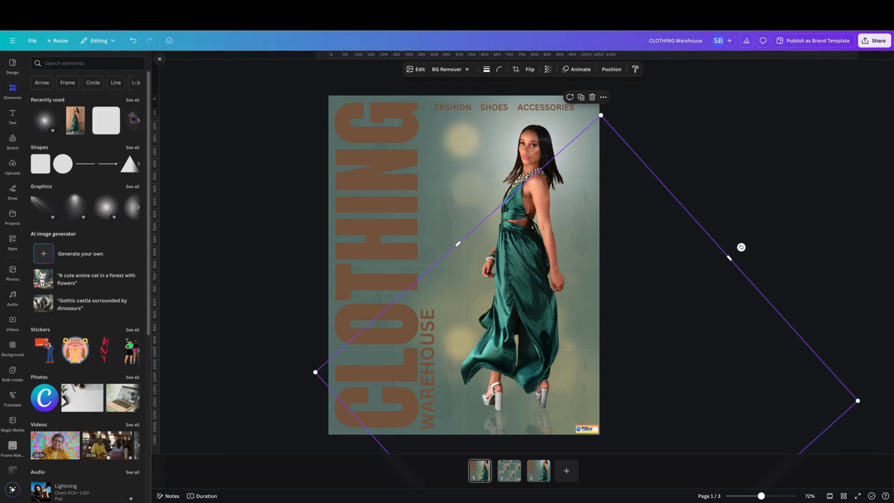
{"action": "left_click", "coordinate": [141, 121]}
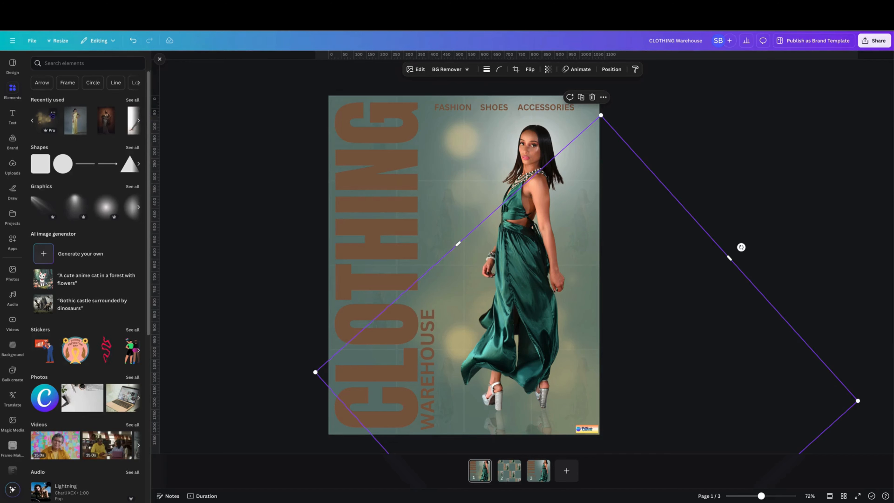
{"action": "left_click", "coordinate": [53, 114]}
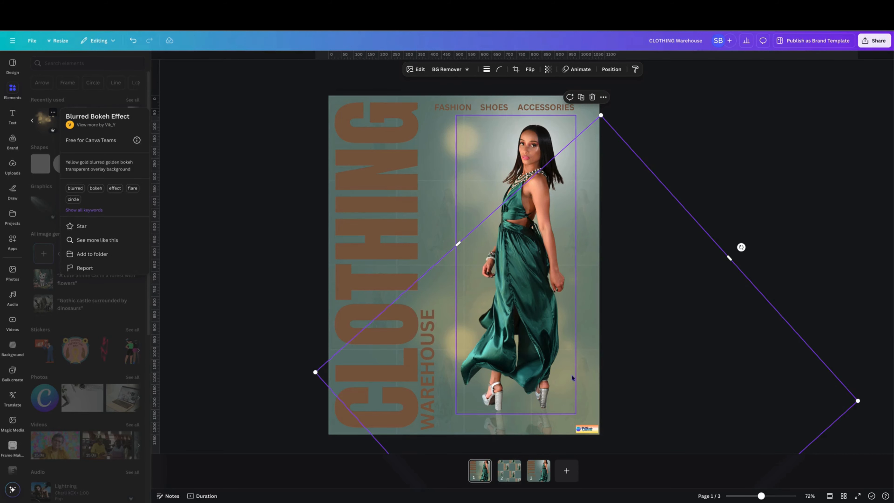
{"action": "left_click", "coordinate": [581, 384]}
Step: Copy both bokeh layers from page 1 and paste them onto page 3
{"action": "right_click", "coordinate": [582, 384]}
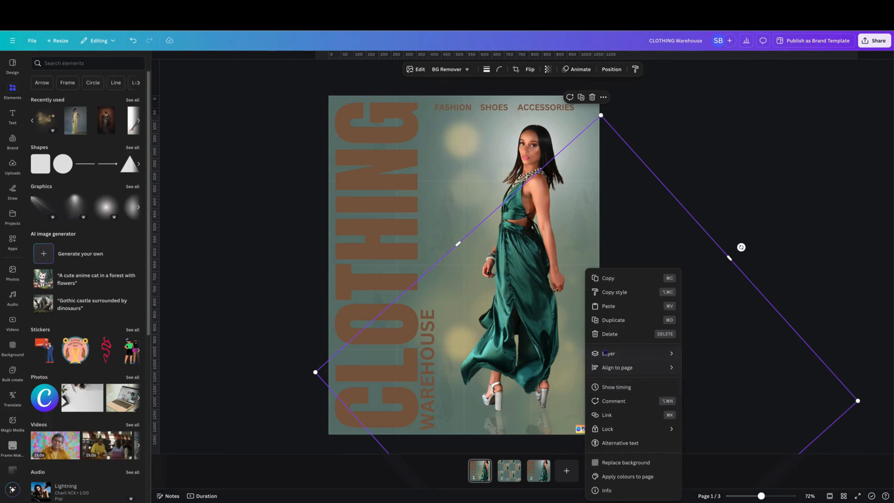
{"action": "mouse_move", "coordinate": [605, 352]}
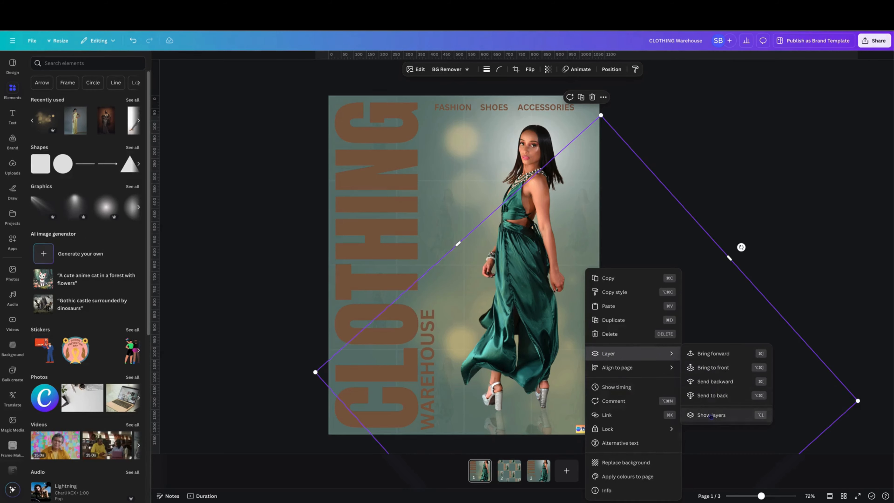
{"action": "left_click", "coordinate": [711, 415]}
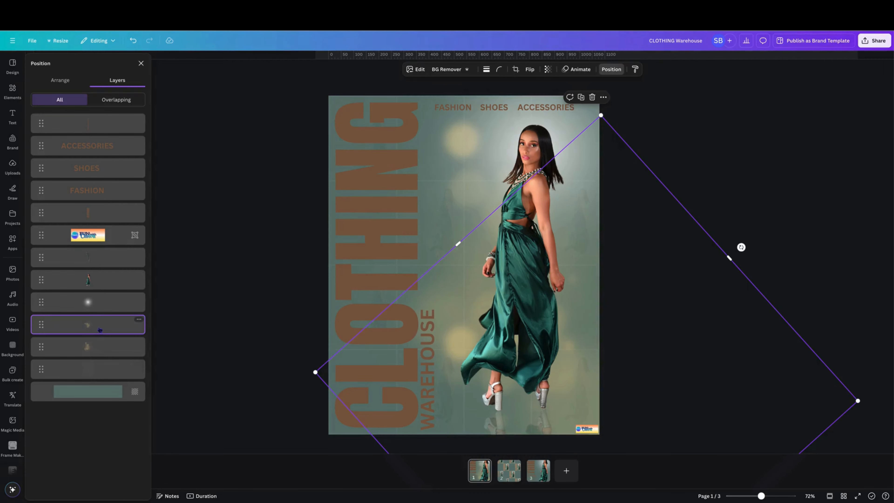
{"action": "left_click", "coordinate": [101, 344], "text": "shift"}
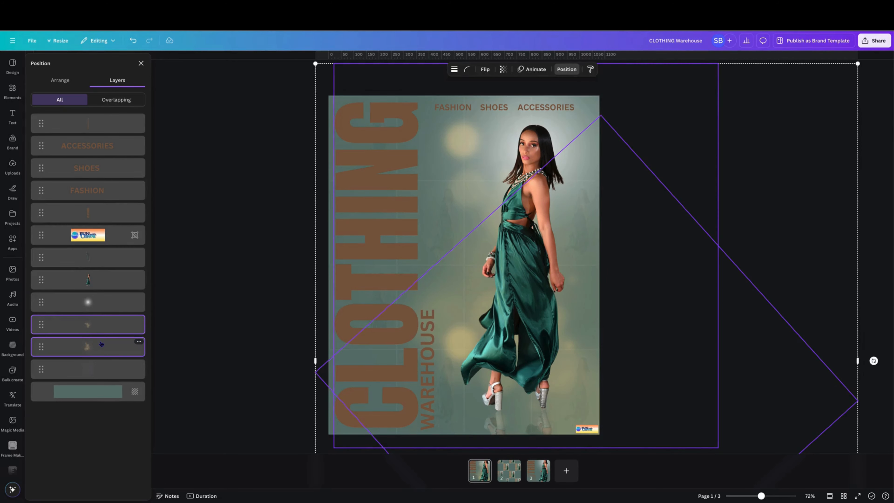
{"action": "right_click", "coordinate": [101, 344]}
{"action": "left_click", "coordinate": [129, 310]}
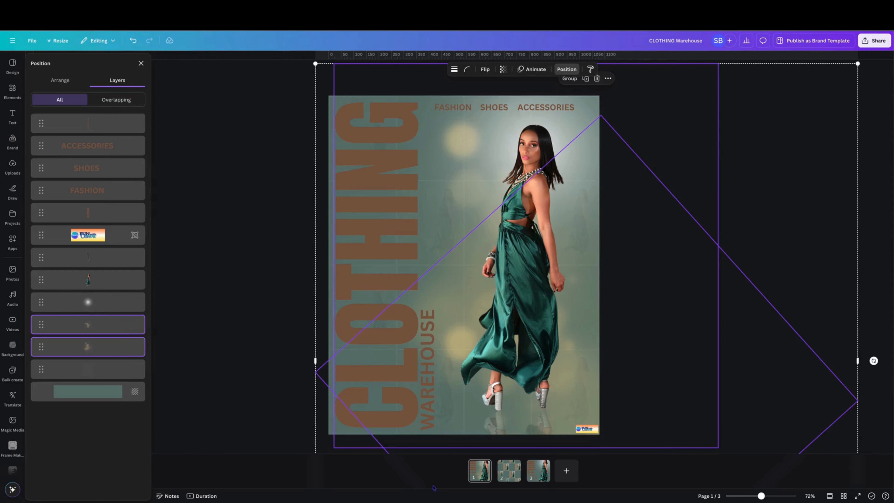
{"action": "left_click", "coordinate": [538, 471]}
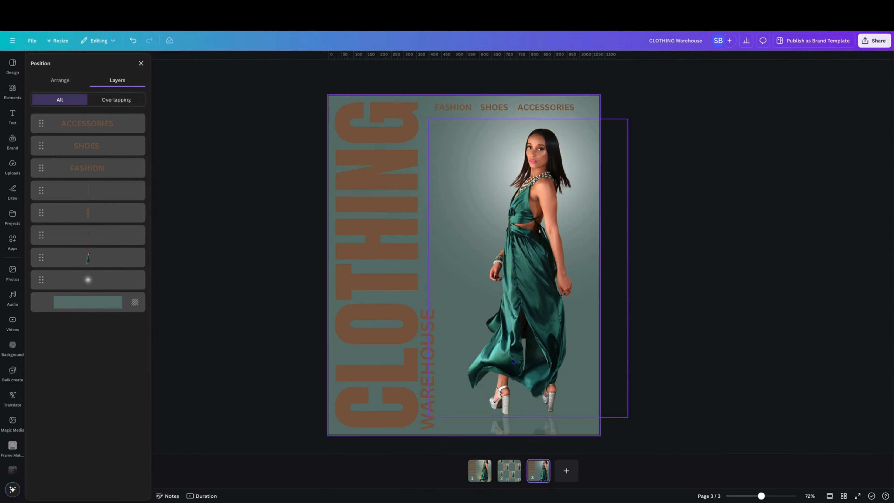
{"action": "right_click", "coordinate": [478, 307]}
{"action": "left_click", "coordinate": [504, 306]}
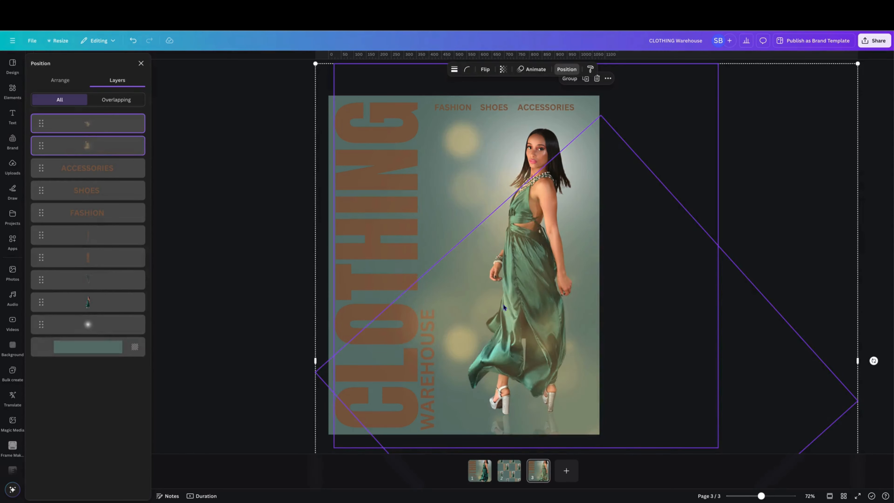
Step: Reorder both pasted bokeh layers on page 3 to sit directly beneath the woman cutout and above the white light
{"action": "right_click", "coordinate": [465, 186]}
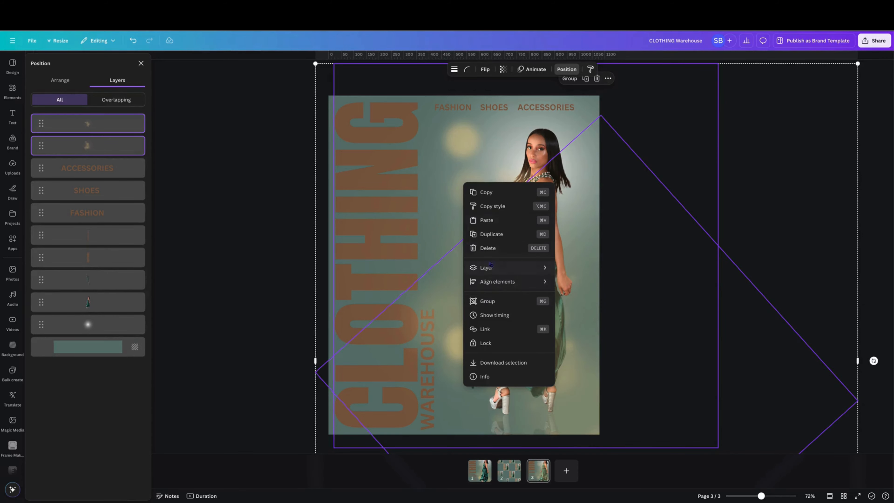
{"action": "left_click", "coordinate": [96, 148]}
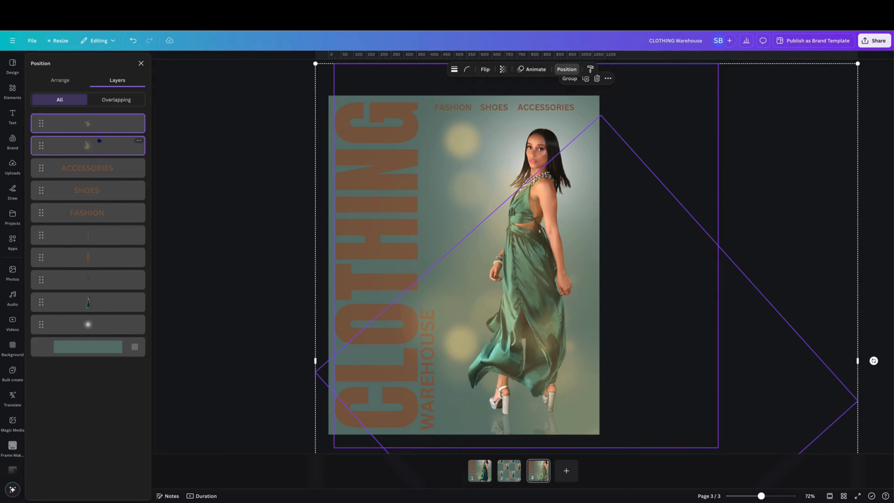
{"action": "left_click_drag", "start_coordinate": [98, 150], "coordinate": [107, 317]}
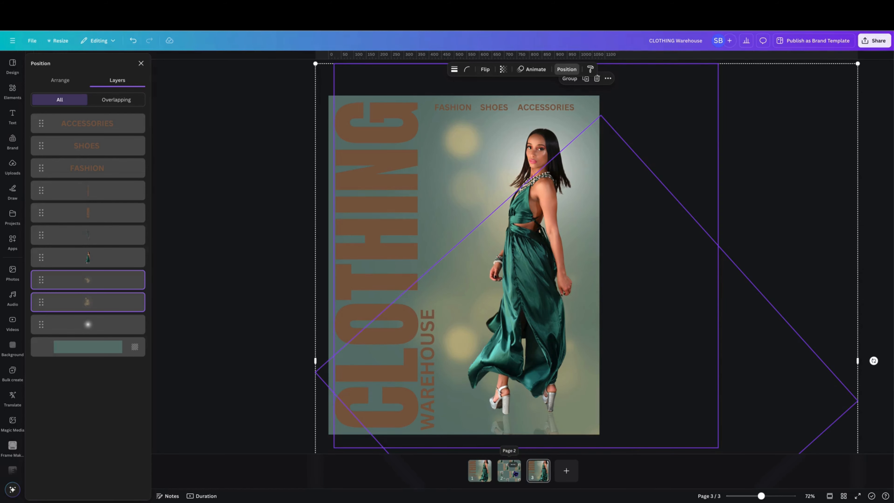
Step: Examine how page 2's checkered poster pattern is built, including its white grid lines and the background's colour code
{"action": "left_click", "coordinate": [514, 474]}
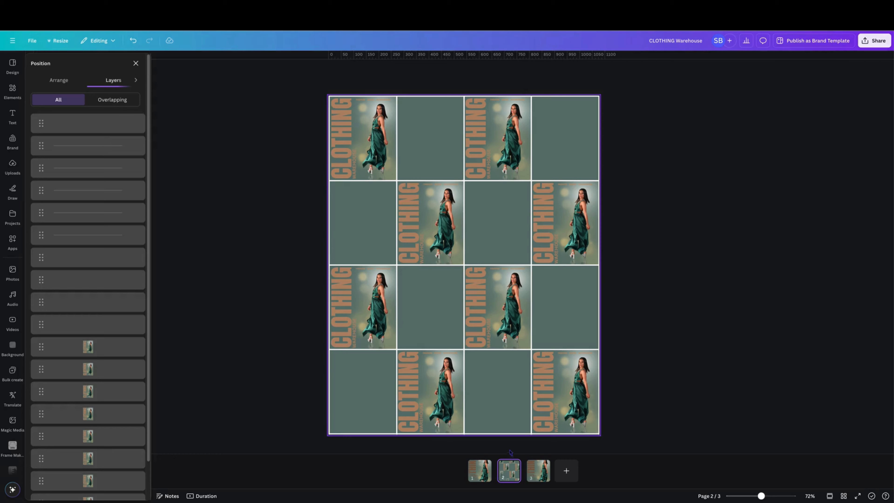
{"action": "left_click", "coordinate": [334, 240]}
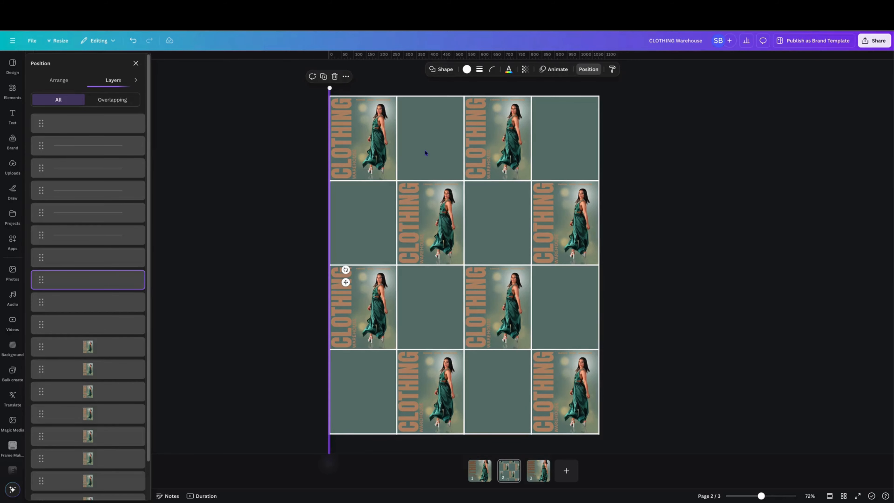
{"action": "left_click", "coordinate": [430, 154]}
{"action": "scroll", "coordinate": [133, 440], "scroll_direction": "down", "scroll_amount": 2}
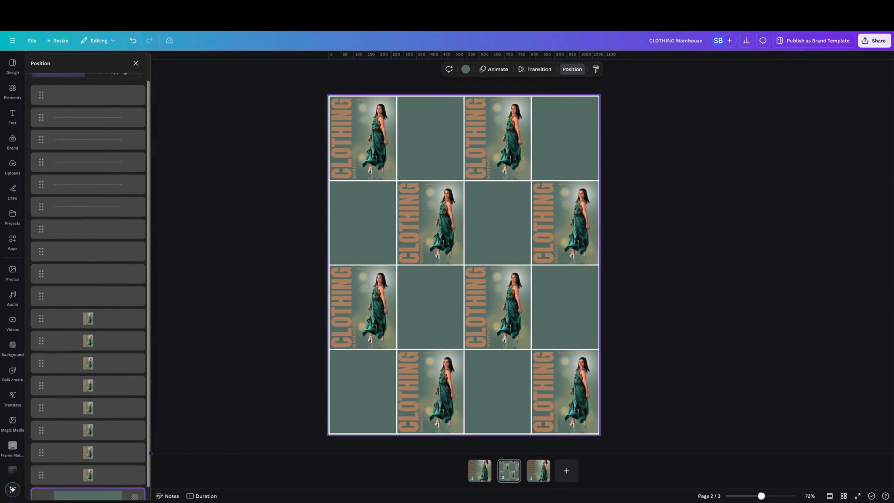
{"action": "left_click", "coordinate": [466, 69]}
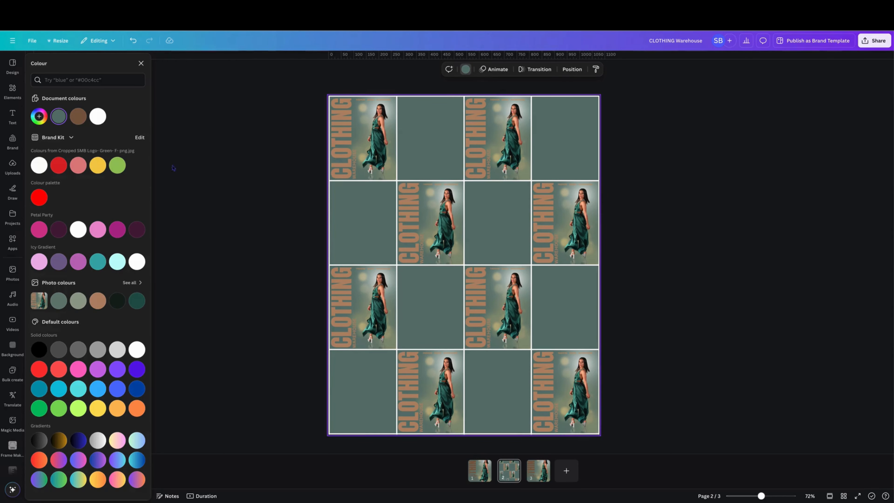
{"action": "left_click", "coordinate": [58, 117]}
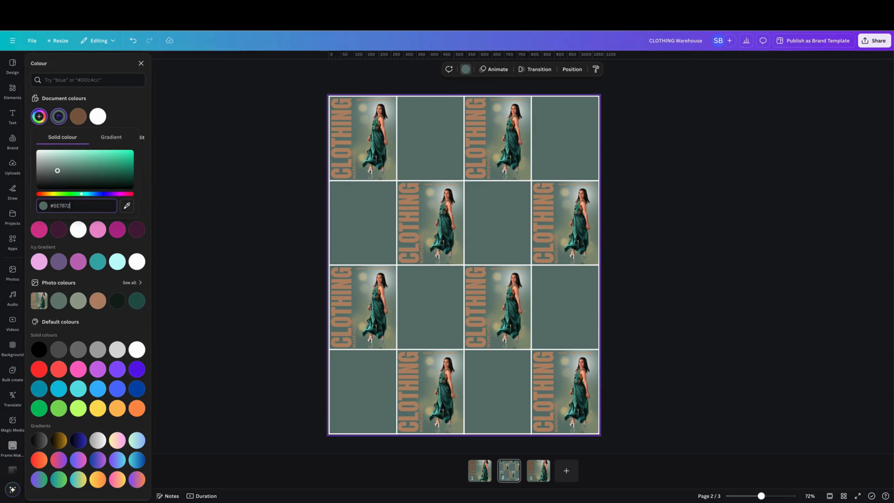
{"action": "left_click", "coordinate": [197, 154]}
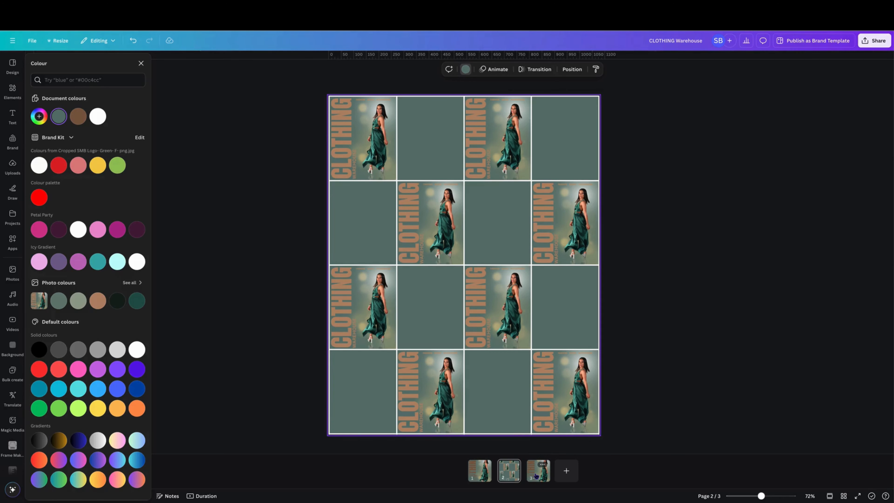
Step: Add the uploaded checkered poster-pattern image to page 3 and enlarge it to cover the whole page
{"action": "left_click", "coordinate": [542, 476]}
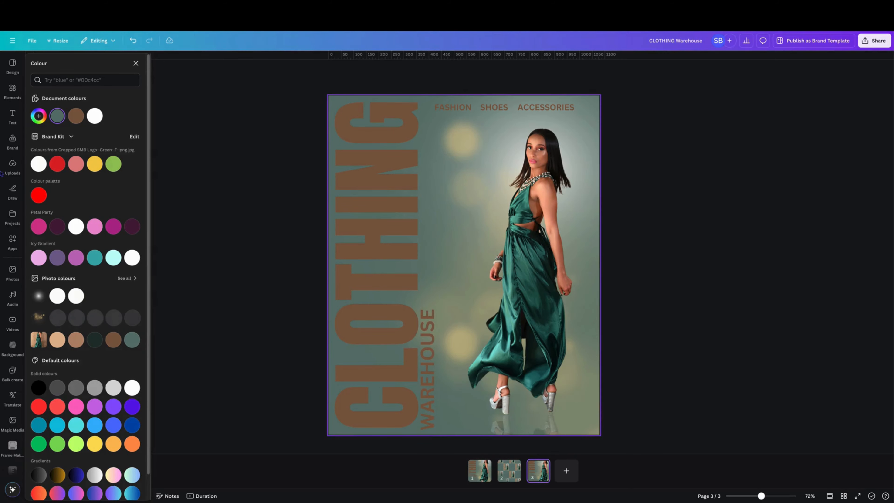
{"action": "left_click", "coordinate": [13, 164]}
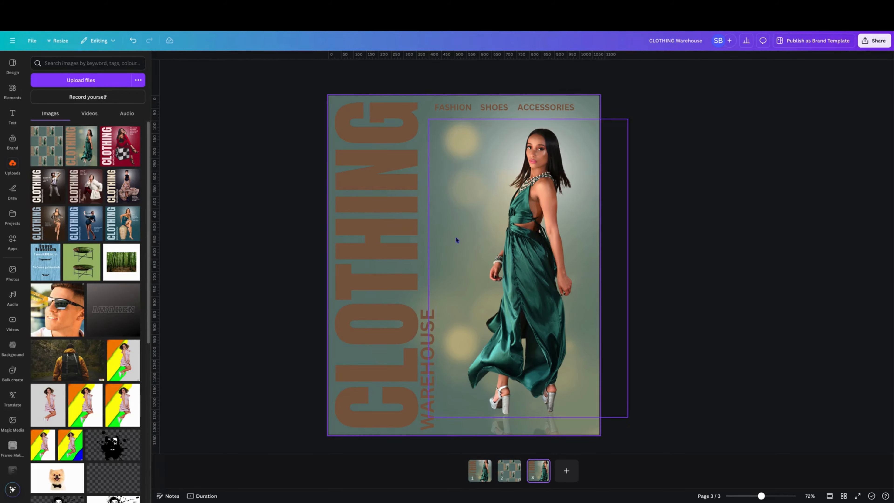
{"action": "left_click", "coordinate": [510, 470]}
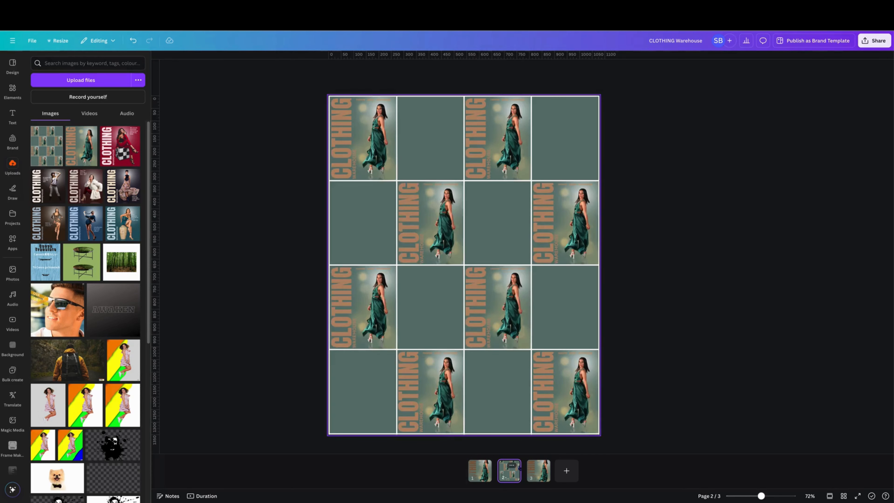
{"action": "left_click", "coordinate": [420, 223]}
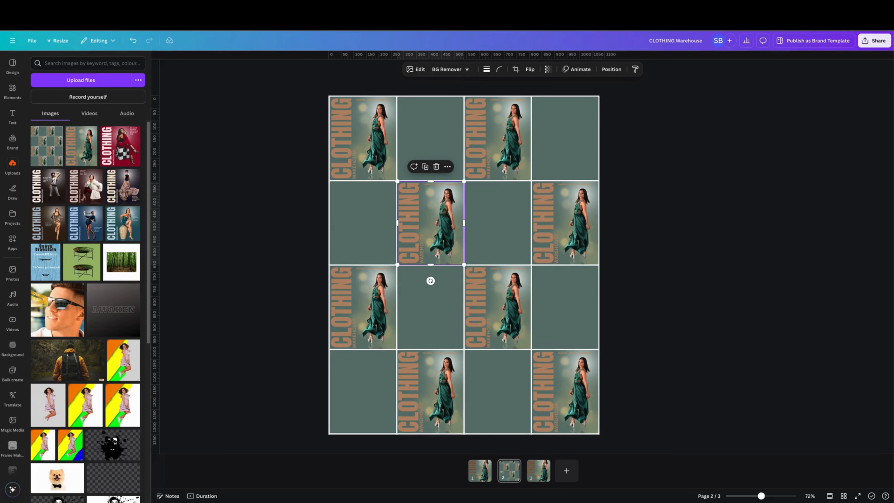
{"action": "left_click", "coordinate": [538, 471]}
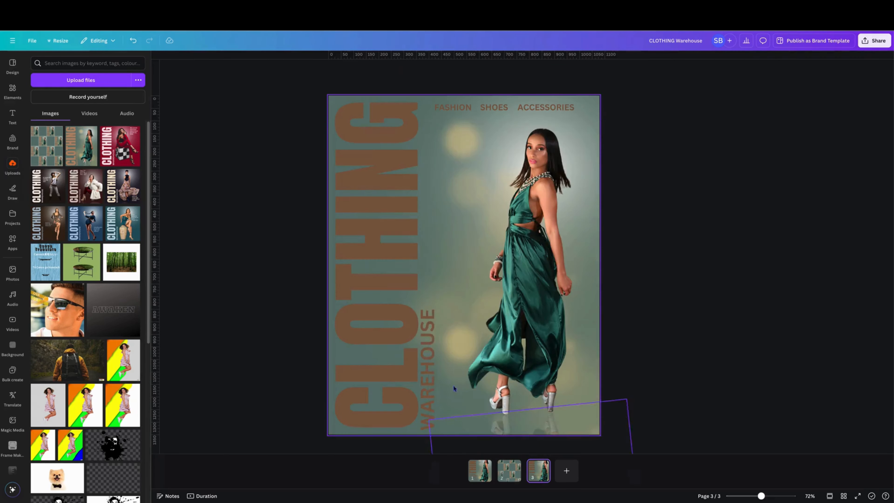
{"action": "left_click", "coordinate": [43, 151]}
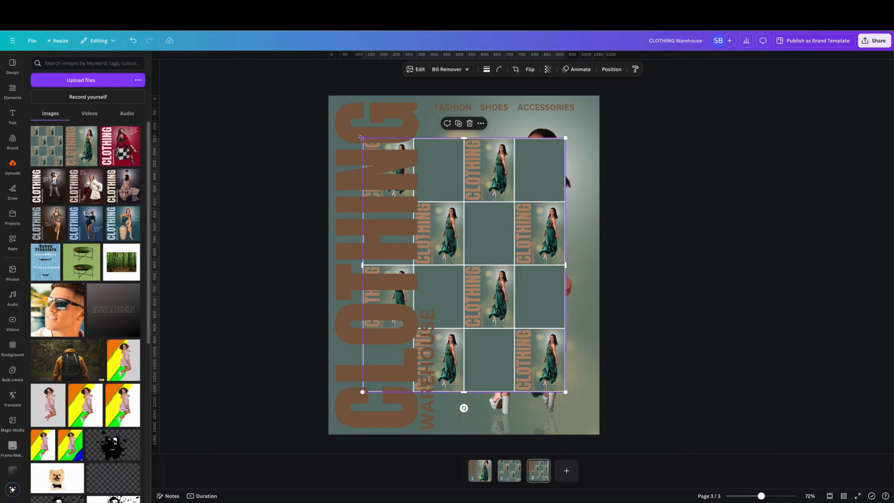
{"action": "left_click_drag", "start_coordinate": [361, 137], "coordinate": [319, 96]}
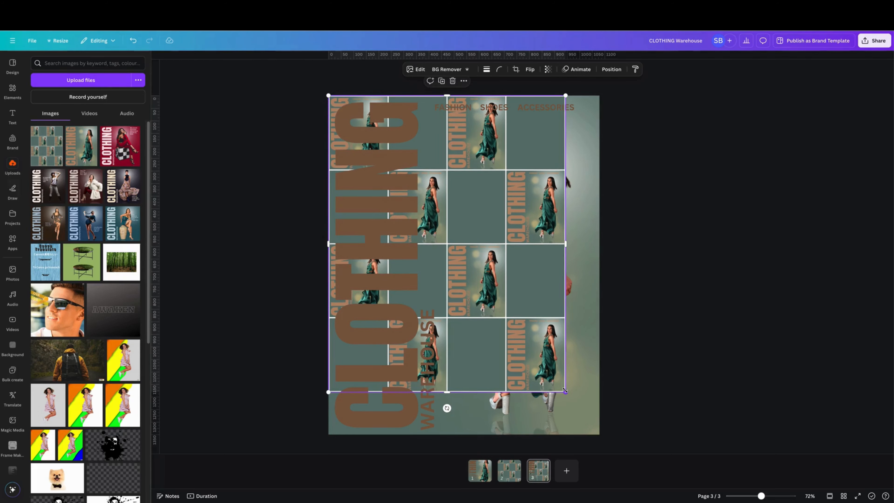
{"action": "left_click_drag", "start_coordinate": [564, 390], "coordinate": [596, 437]}
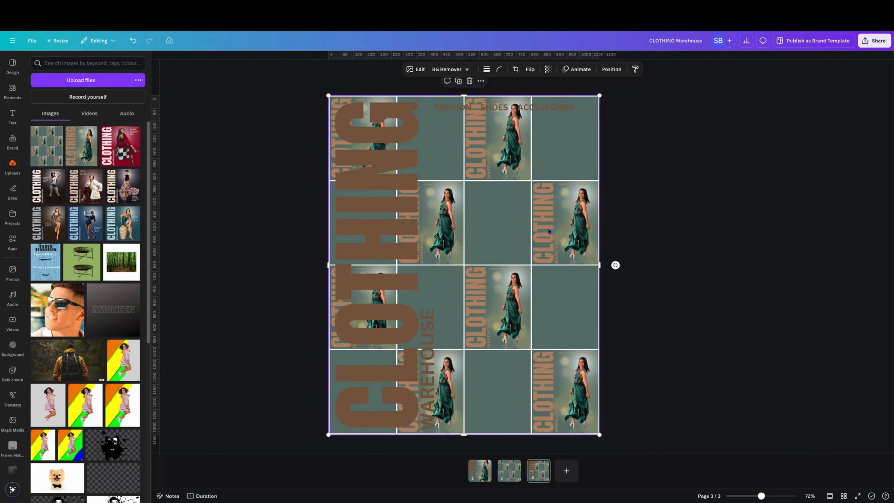
Step: Reorder the checkered pattern layer to sit beneath the white light, directly above the page background
{"action": "right_click", "coordinate": [551, 224]}
{"action": "mouse_move", "coordinate": [598, 306]}
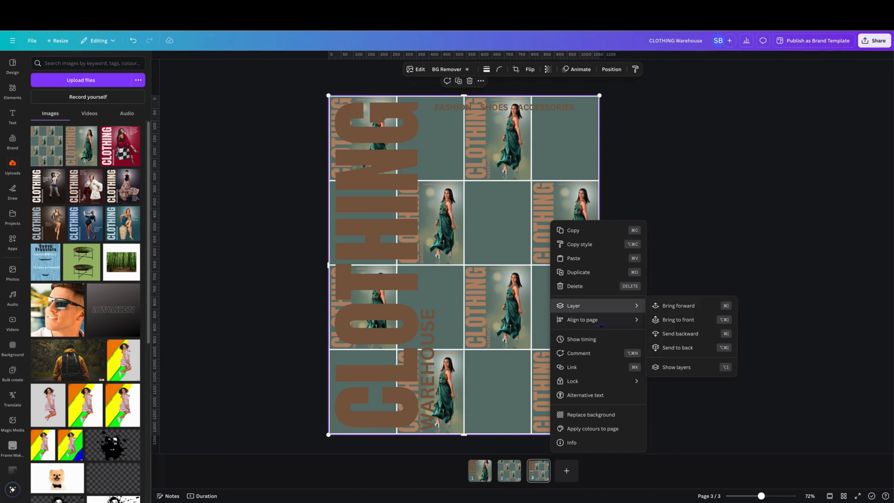
{"action": "left_click", "coordinate": [676, 368]}
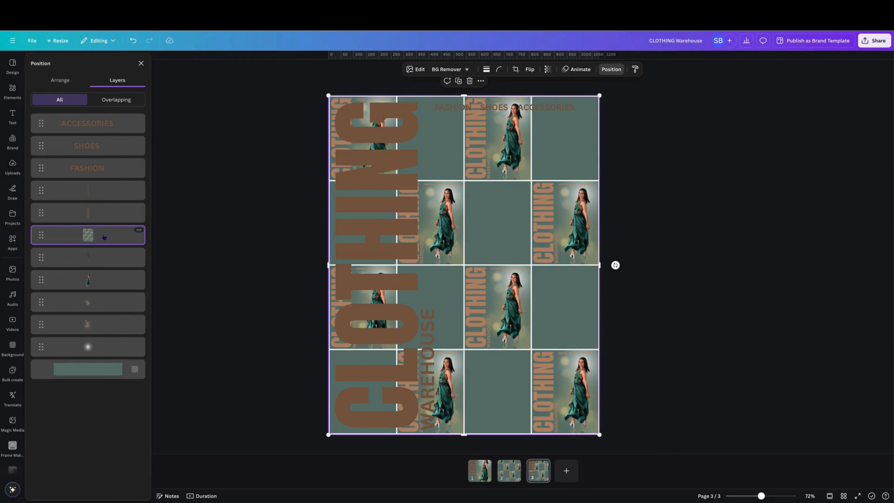
{"action": "left_click_drag", "start_coordinate": [107, 235], "coordinate": [104, 359]}
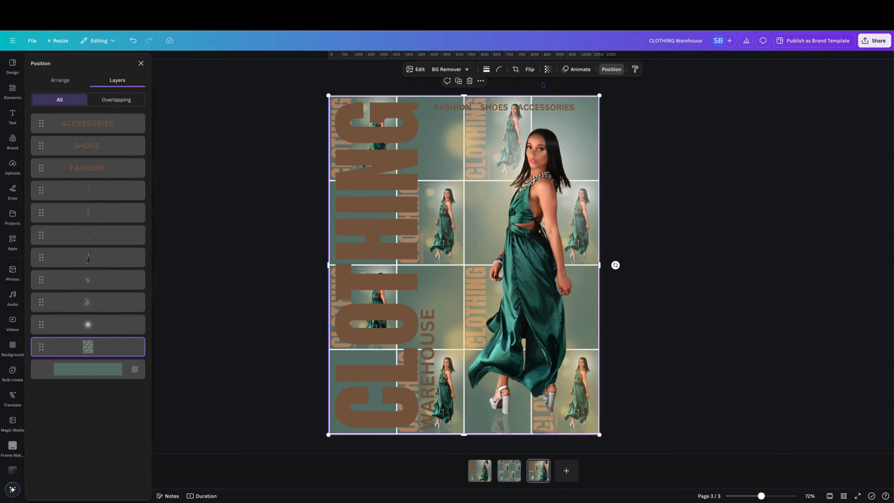
Step: Set the checkered pattern image's transparency to 5
{"action": "left_click", "coordinate": [547, 69]}
{"action": "left_click_drag", "start_coordinate": [564, 99], "coordinate": [516, 108]}
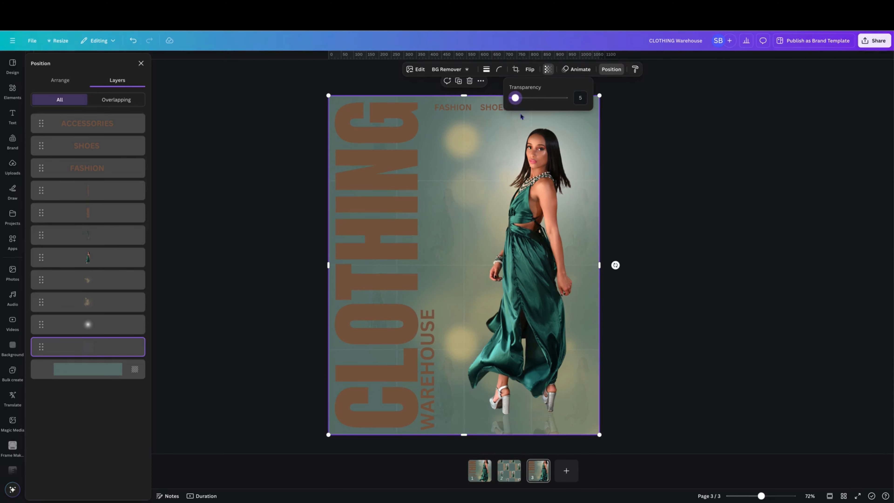
{"action": "left_click", "coordinate": [709, 238]}
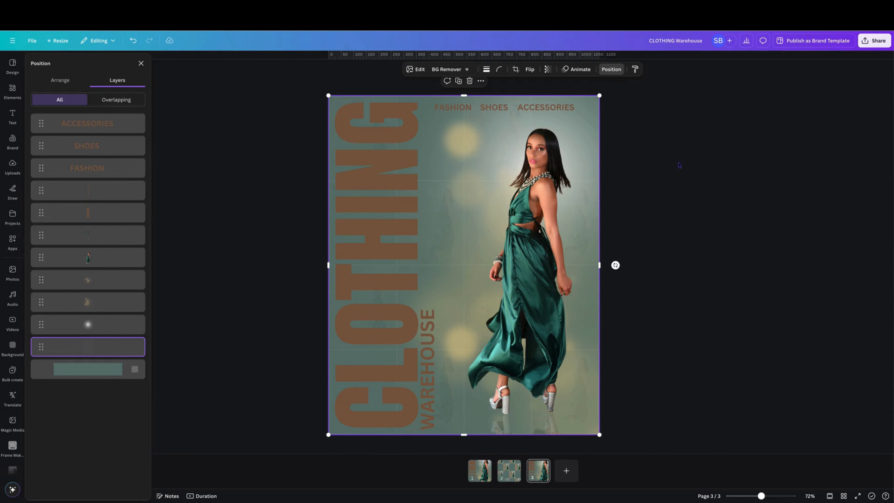